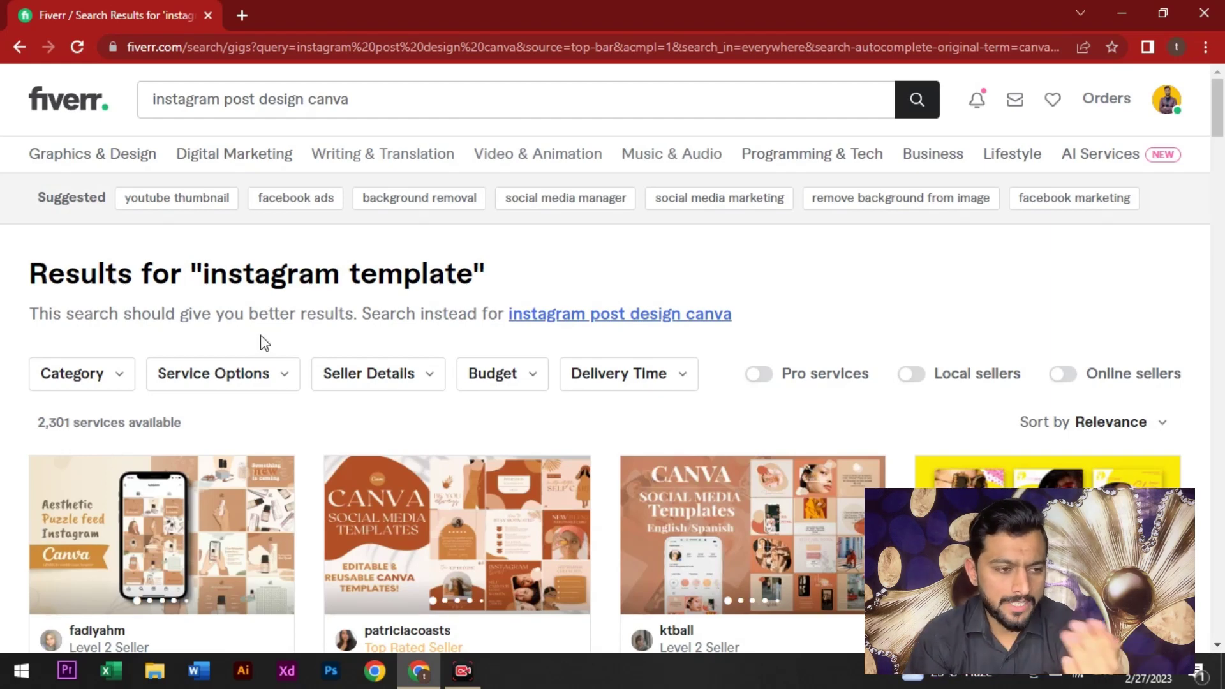
Look over the Instagram template search results and view the Seller Details filter options without applying any
scroll(260, 342, down, 4)
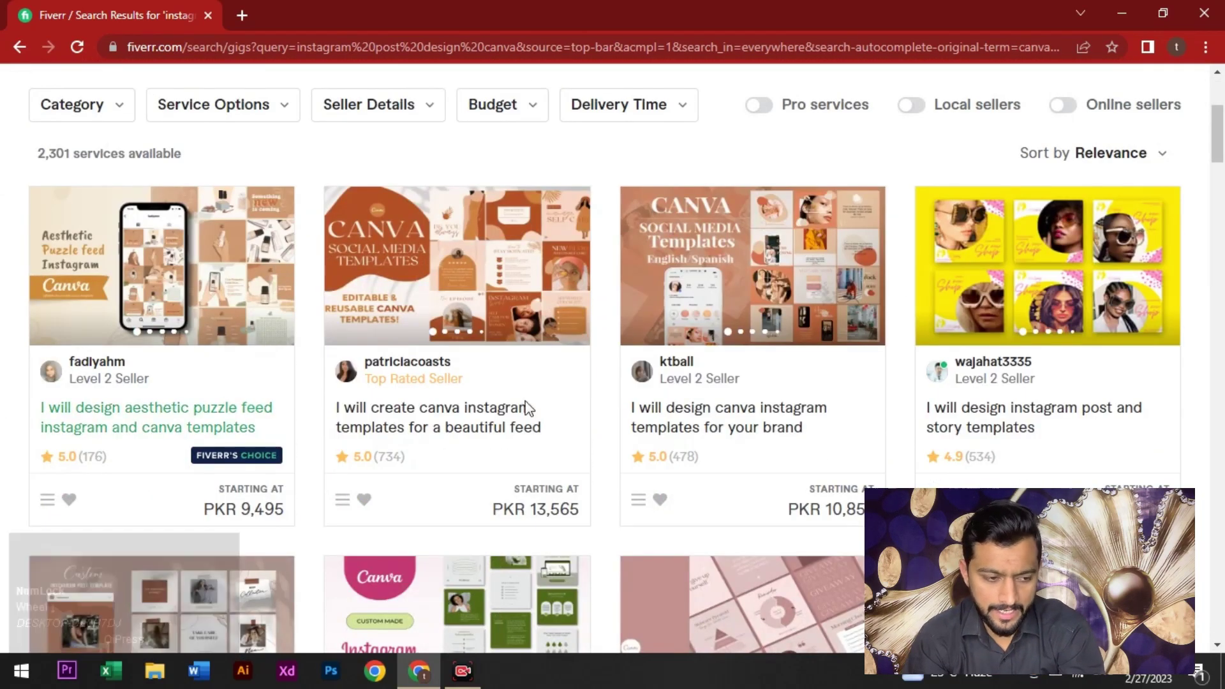
scroll(468, 292, up, 4)
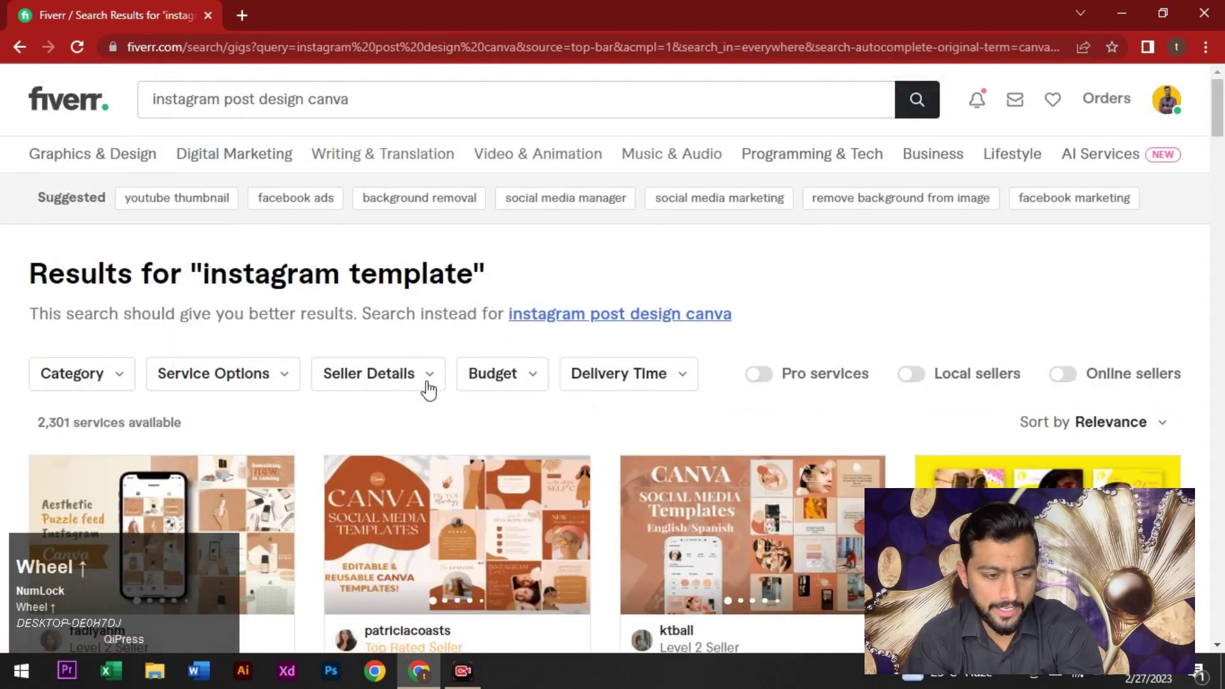
click(424, 385)
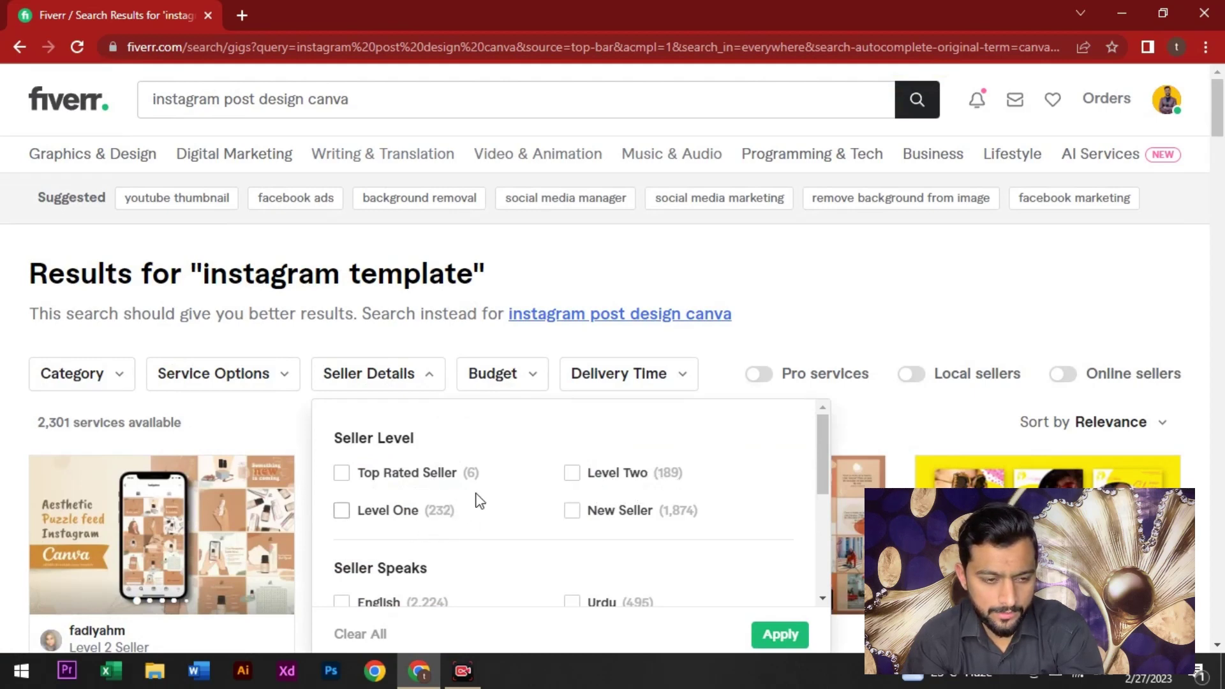
click(642, 262)
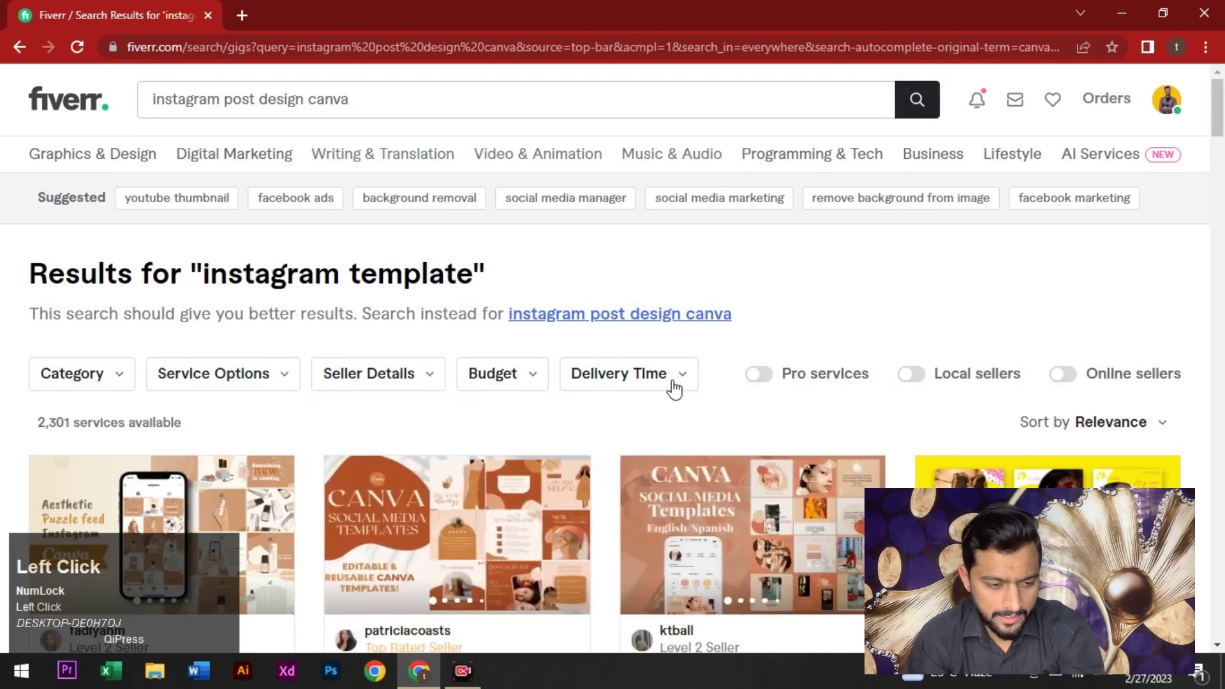
Examine the titles, seller levels, ratings and starting prices of the gigs in the Instagram template results
scroll(700, 371, down, 4)
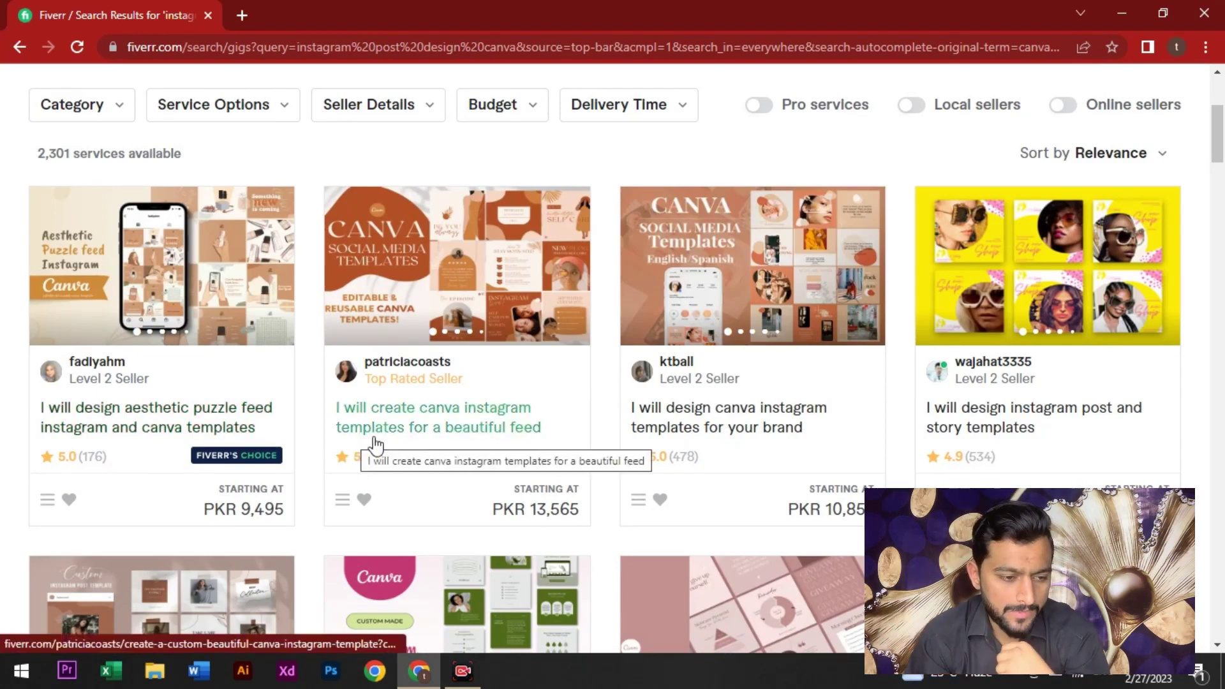
scroll(402, 440, down, 1)
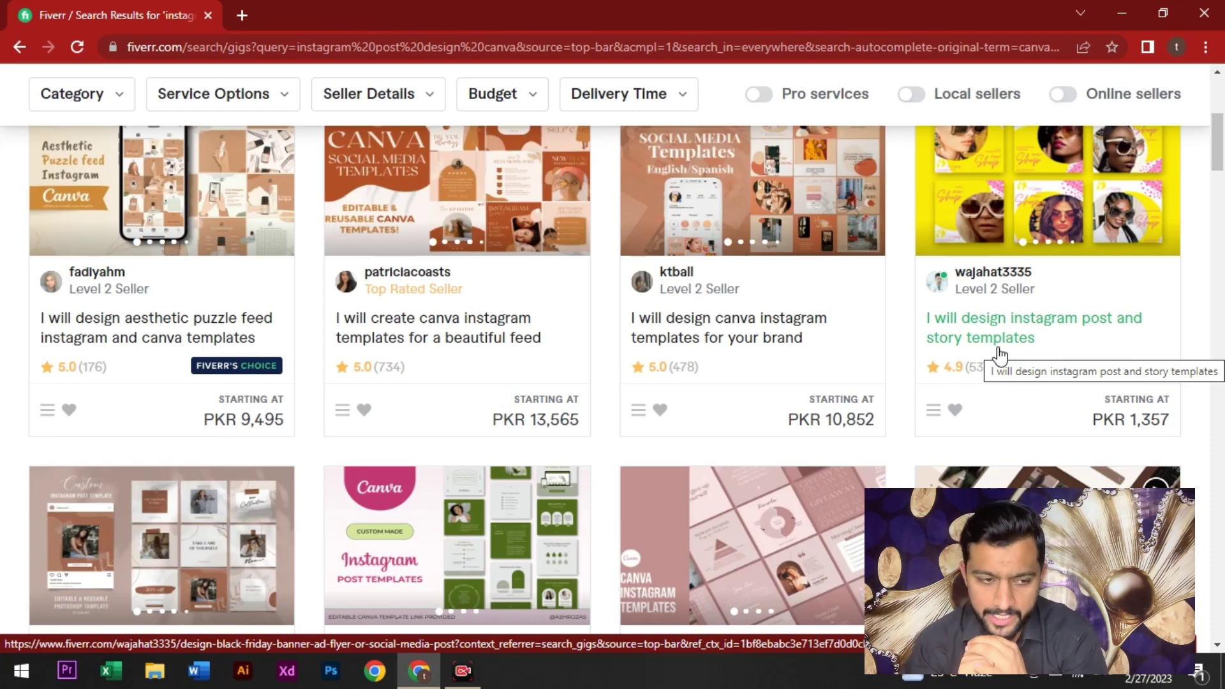
scroll(511, 421, down, 3)
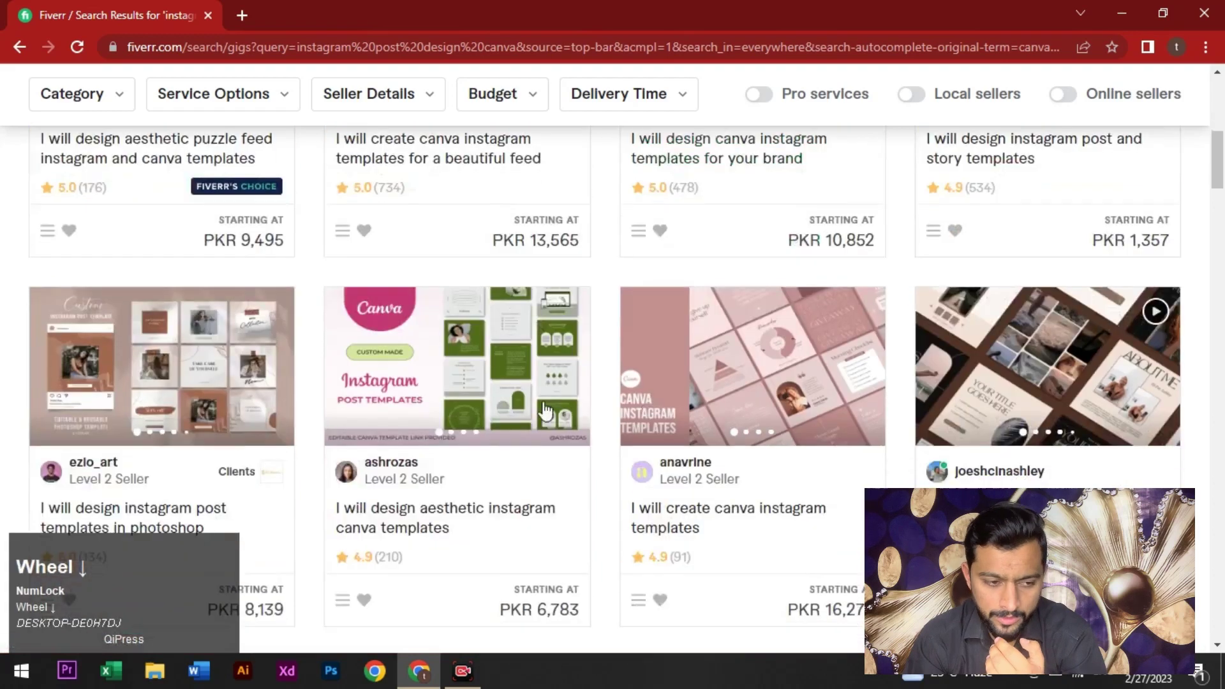
scroll(536, 415, up, 2)
scroll(509, 492, down, 3)
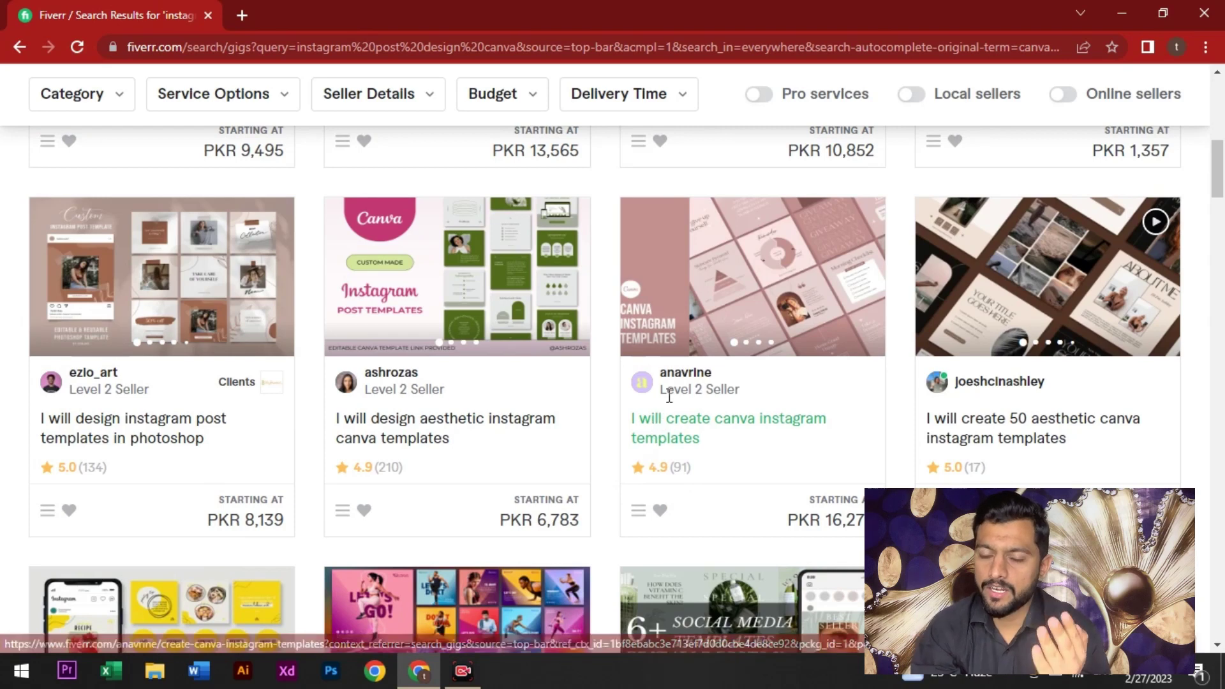
mouse_move(670, 381)
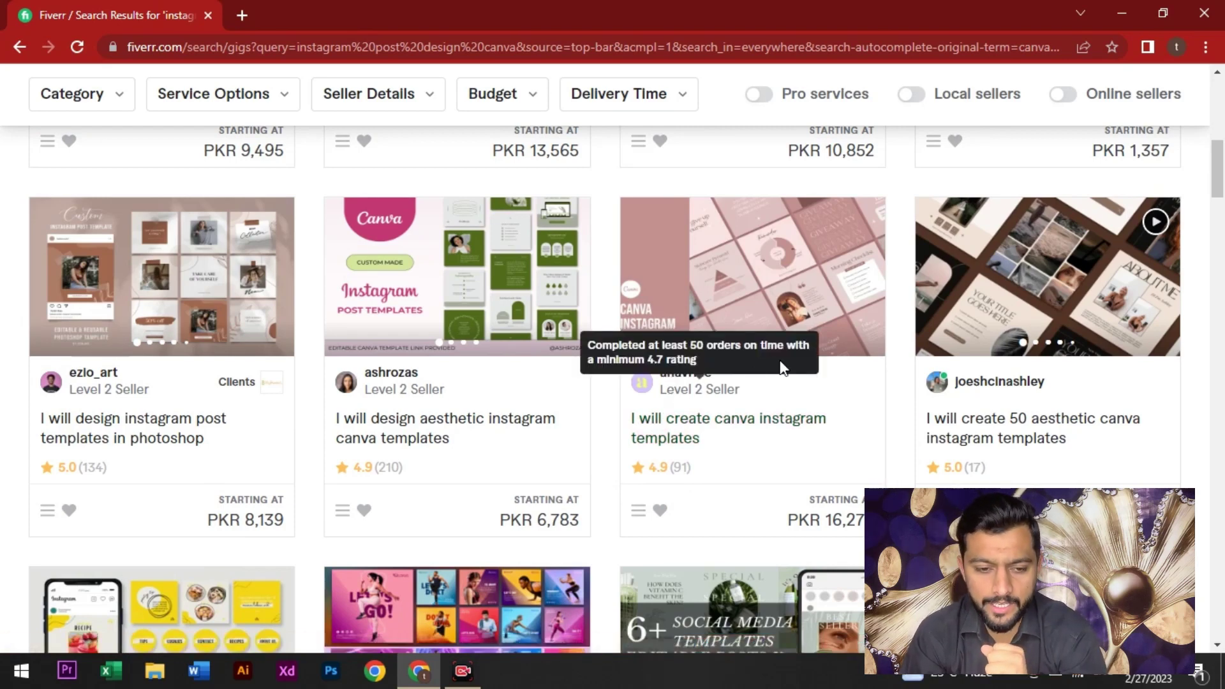
scroll(943, 463, down, 4)
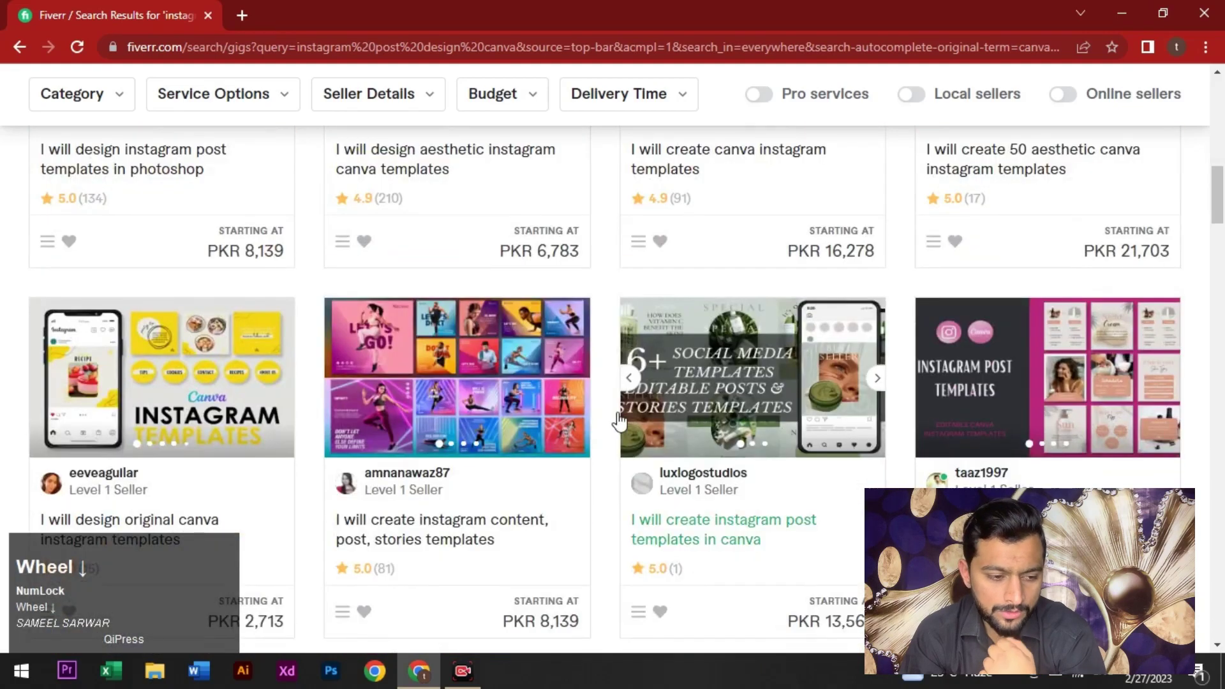
scroll(584, 438, up, 12)
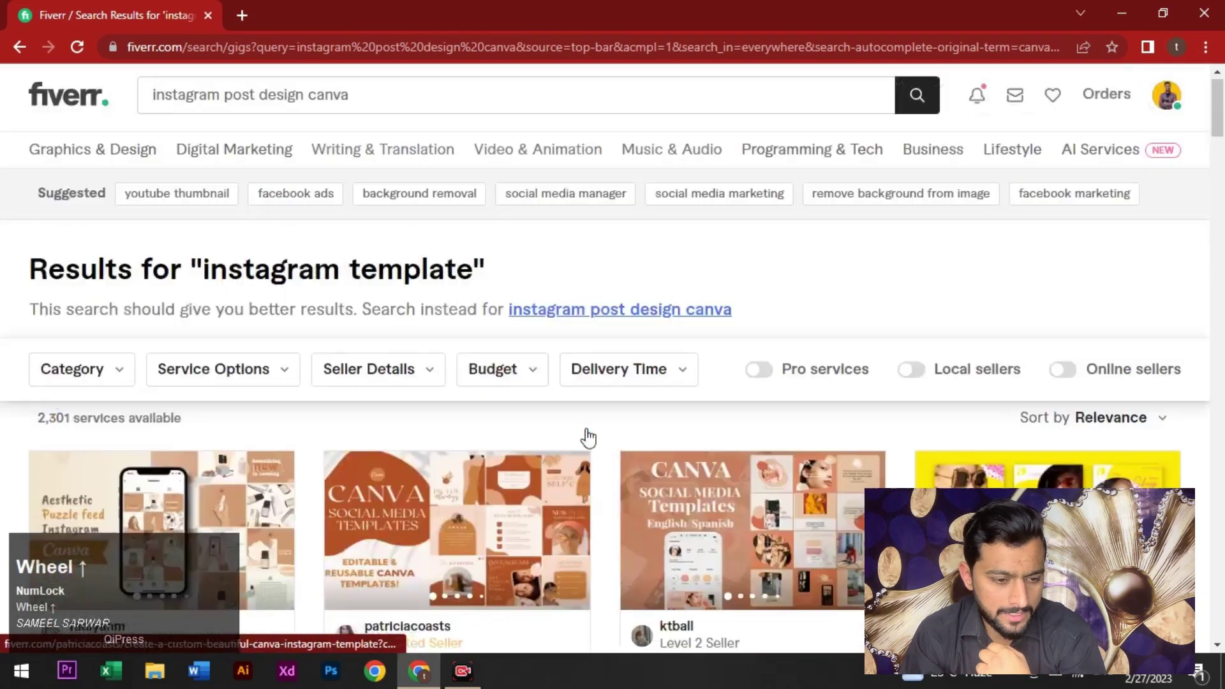
scroll(587, 412, down, 8)
scroll(726, 373, up, 5)
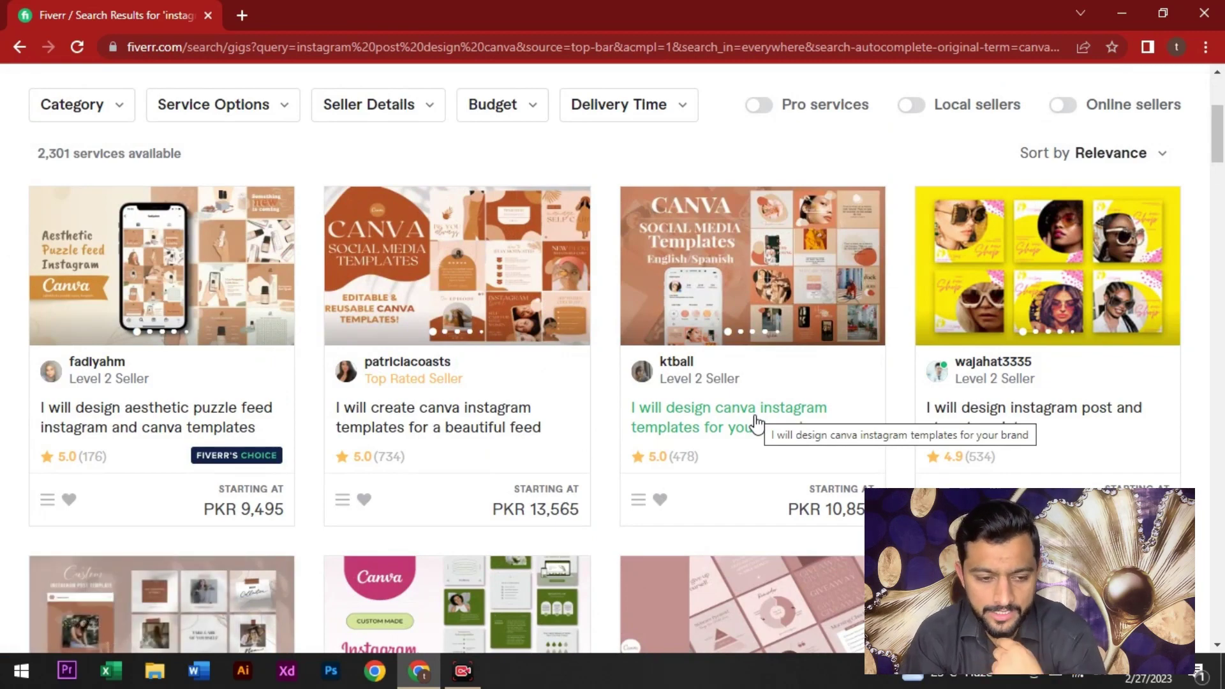
scroll(757, 422, down, 2)
scroll(760, 402, up, 1)
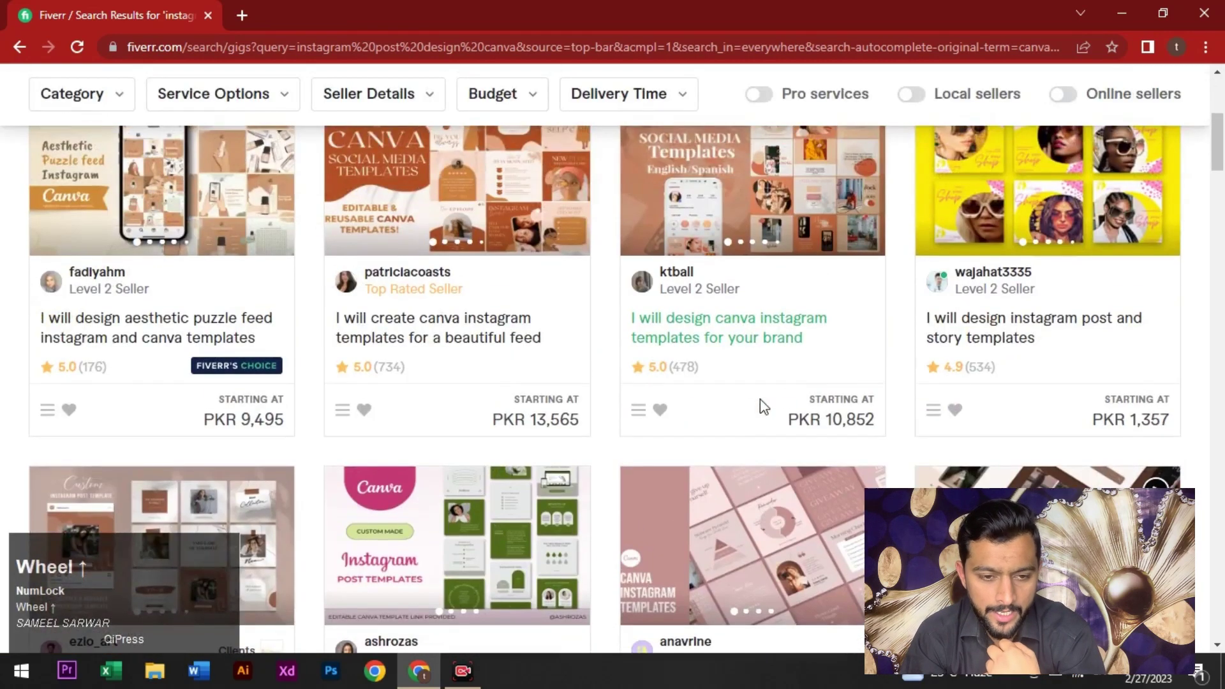
Open the Instagram post and story templates, Canva Instagram templates and 50 aesthetic Canva templates gigs in separate new tabs
right_click(1040, 329)
click(1093, 321)
scroll(105, 327, down, 4)
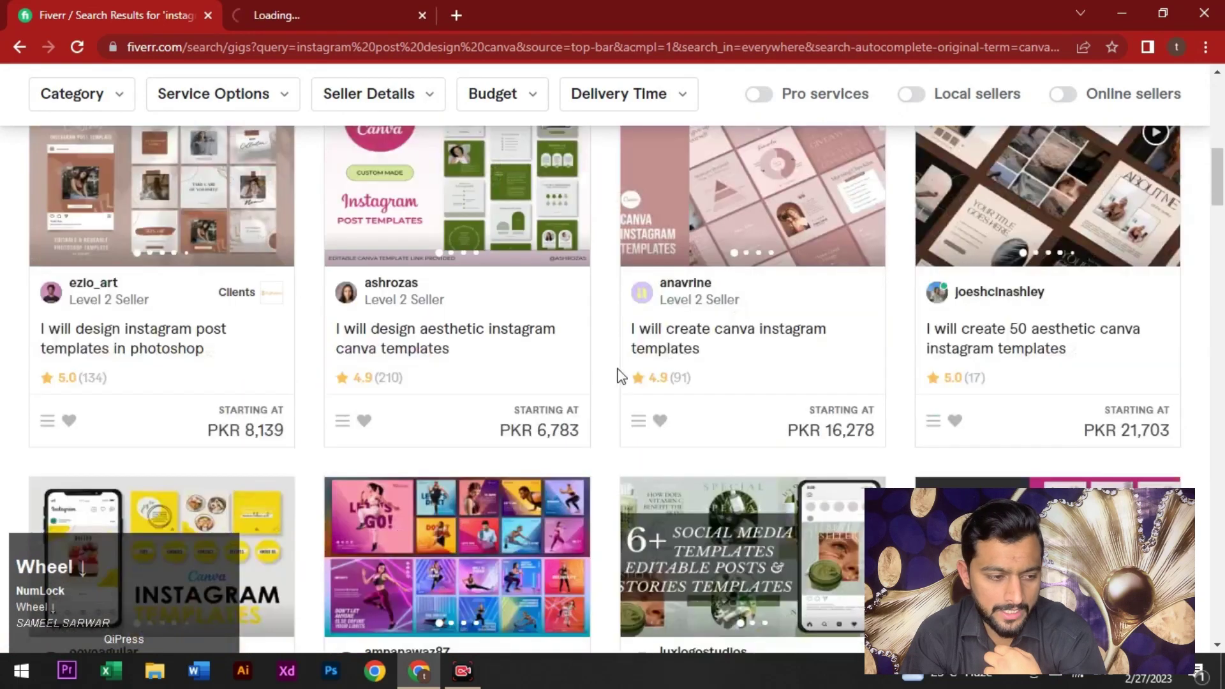
scroll(105, 328, up, 1)
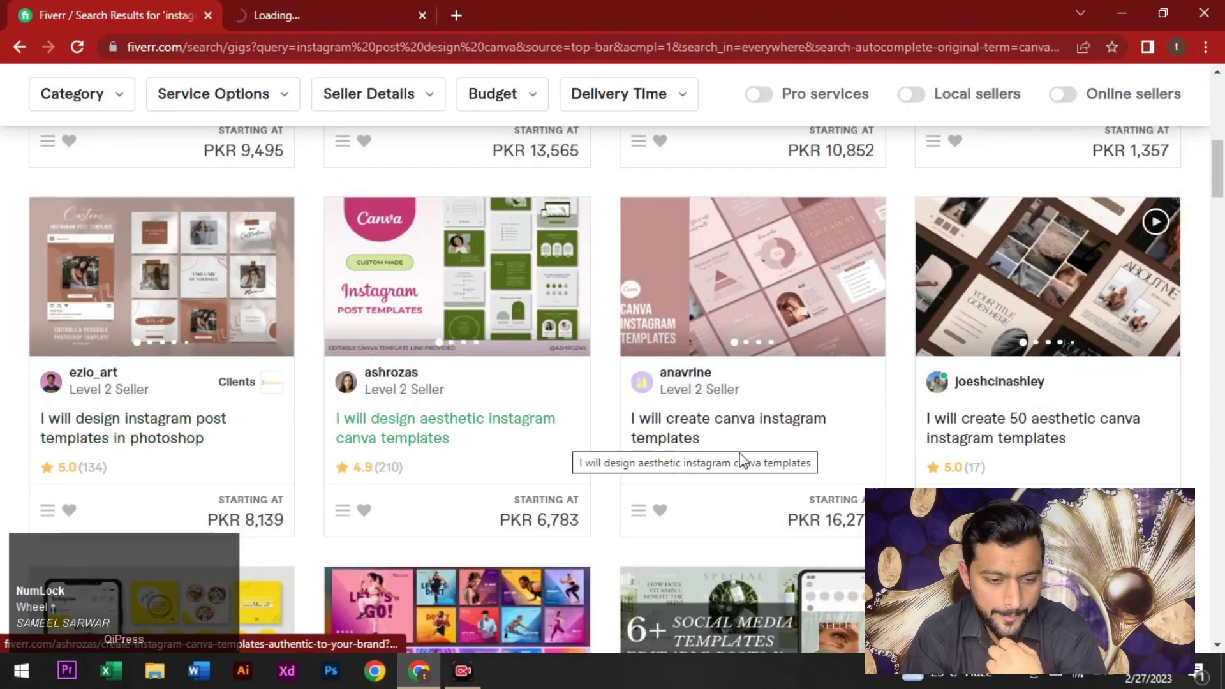
right_click(718, 440)
click(817, 448)
scroll(875, 451, down, 1)
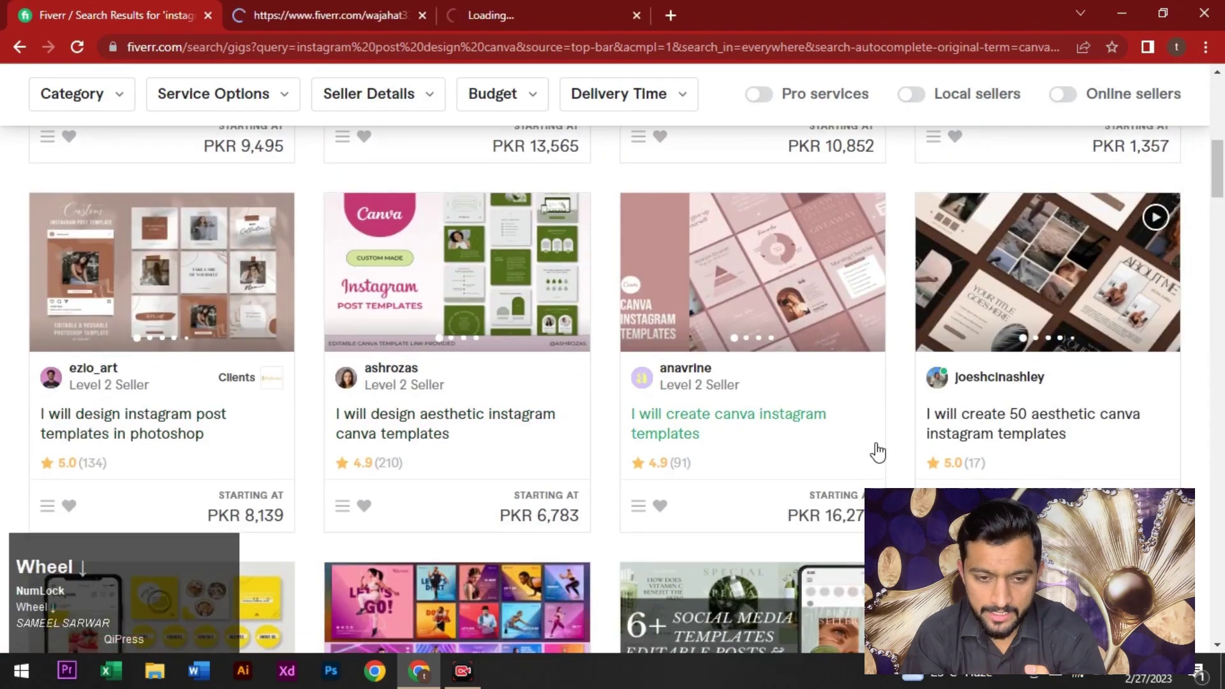
right_click(1027, 345)
click(1085, 348)
scroll(495, 396, down, 6)
scroll(495, 395, up, 1)
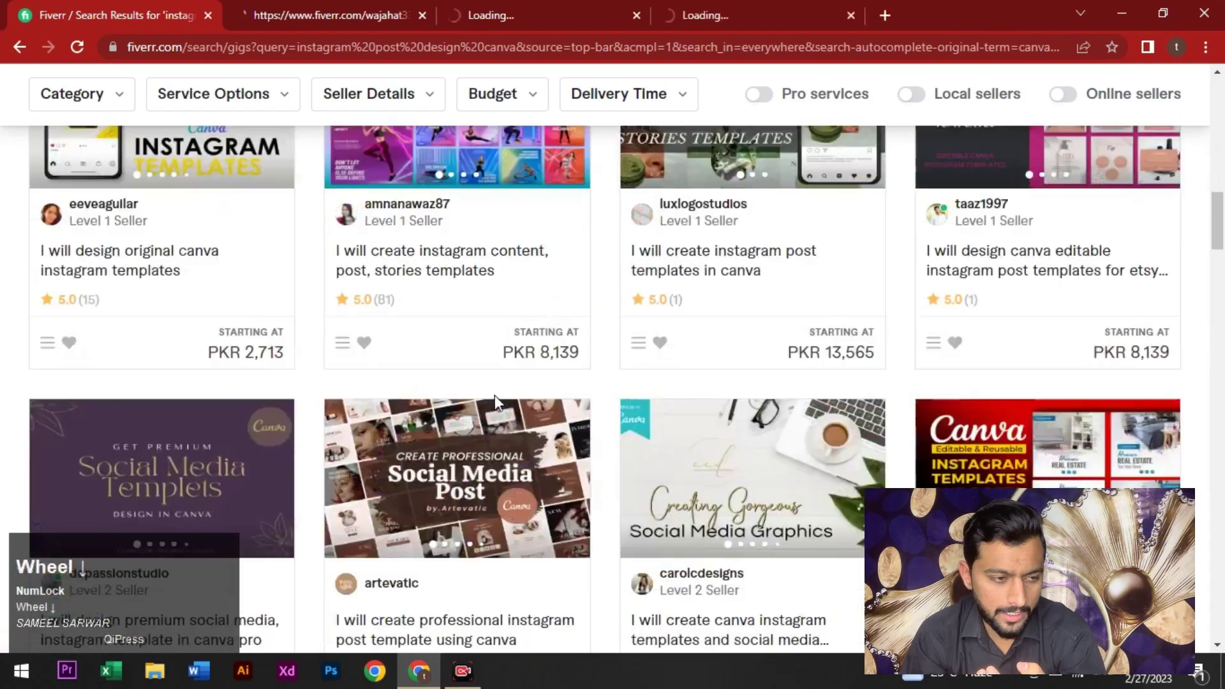
scroll(477, 36, up, 2)
Review the Instagram post and story templates gig, checking its title, sample images, Basic package and buyer reviews
click(383, 14)
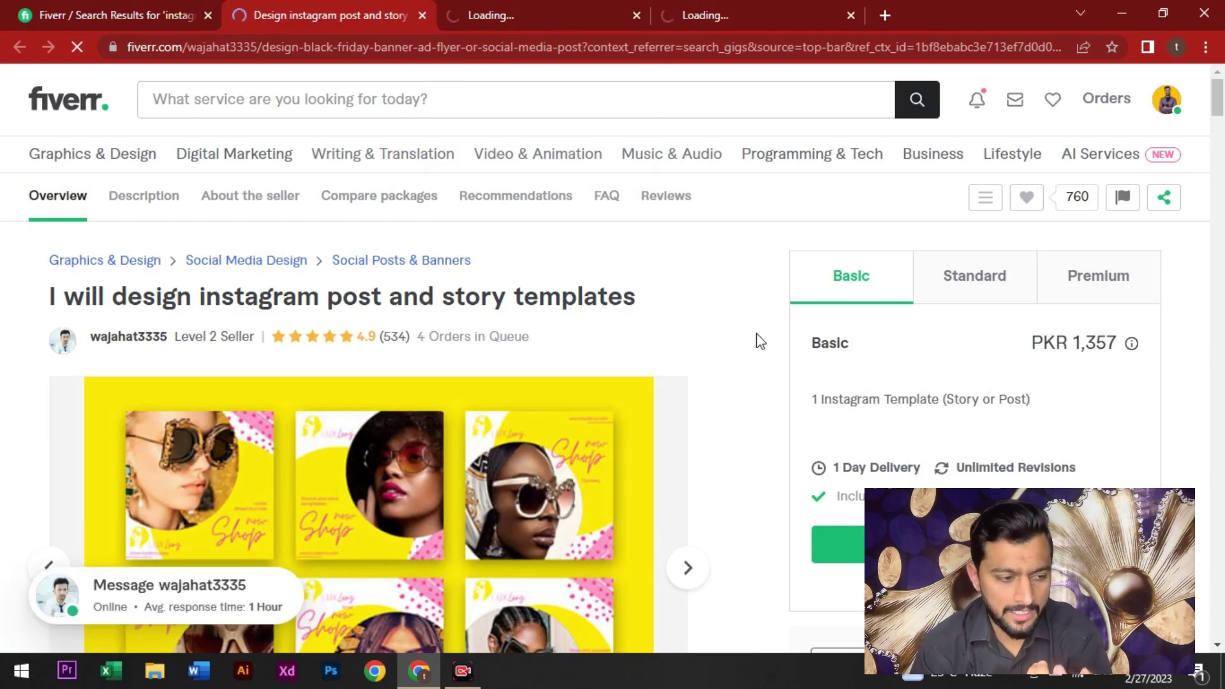
scroll(526, 389, down, 7)
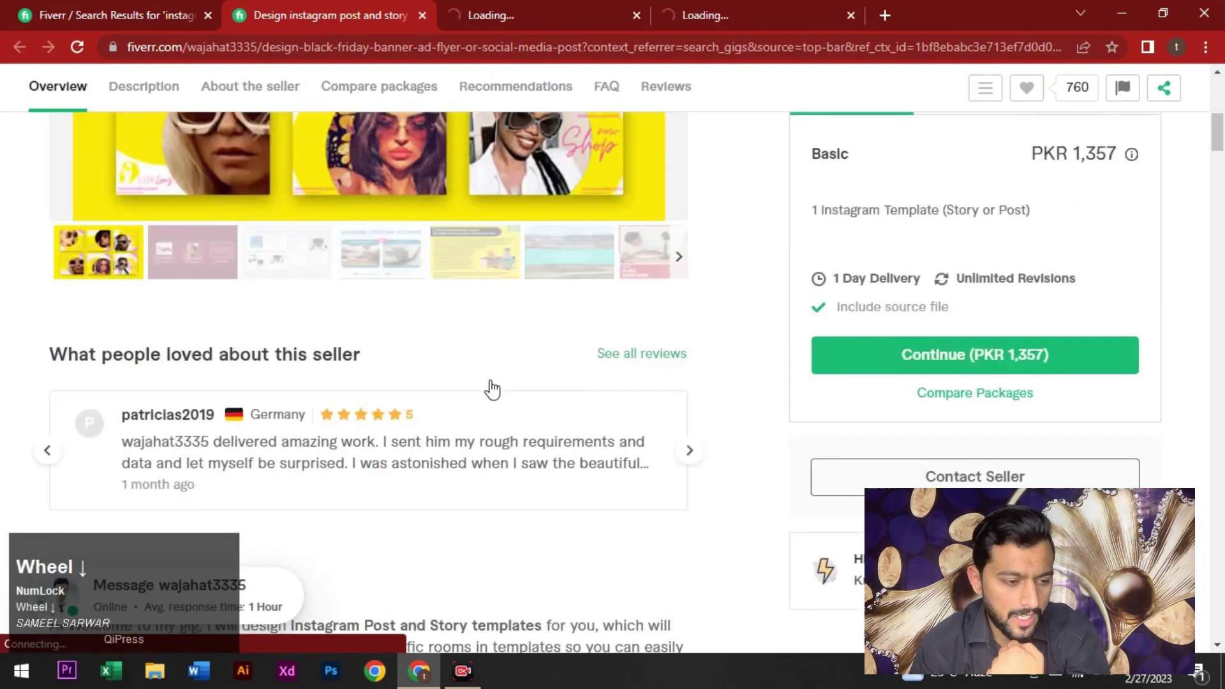
scroll(479, 380, up, 6)
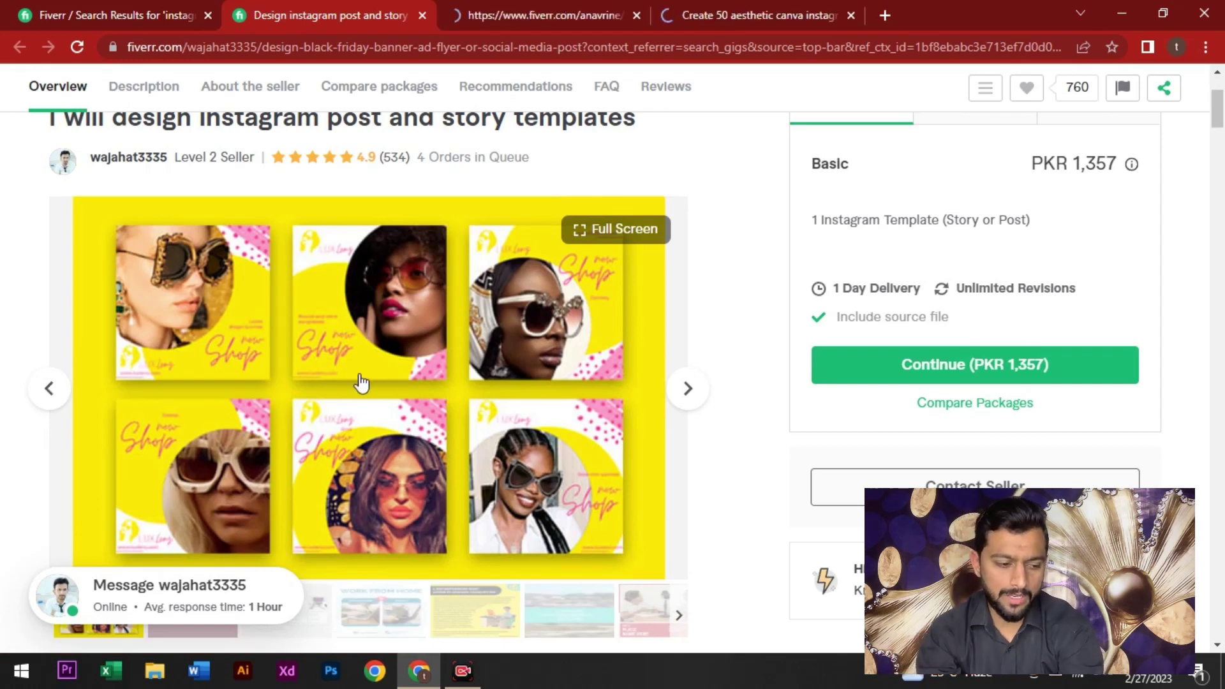
scroll(408, 386, down, 4)
scroll(419, 386, down, 6)
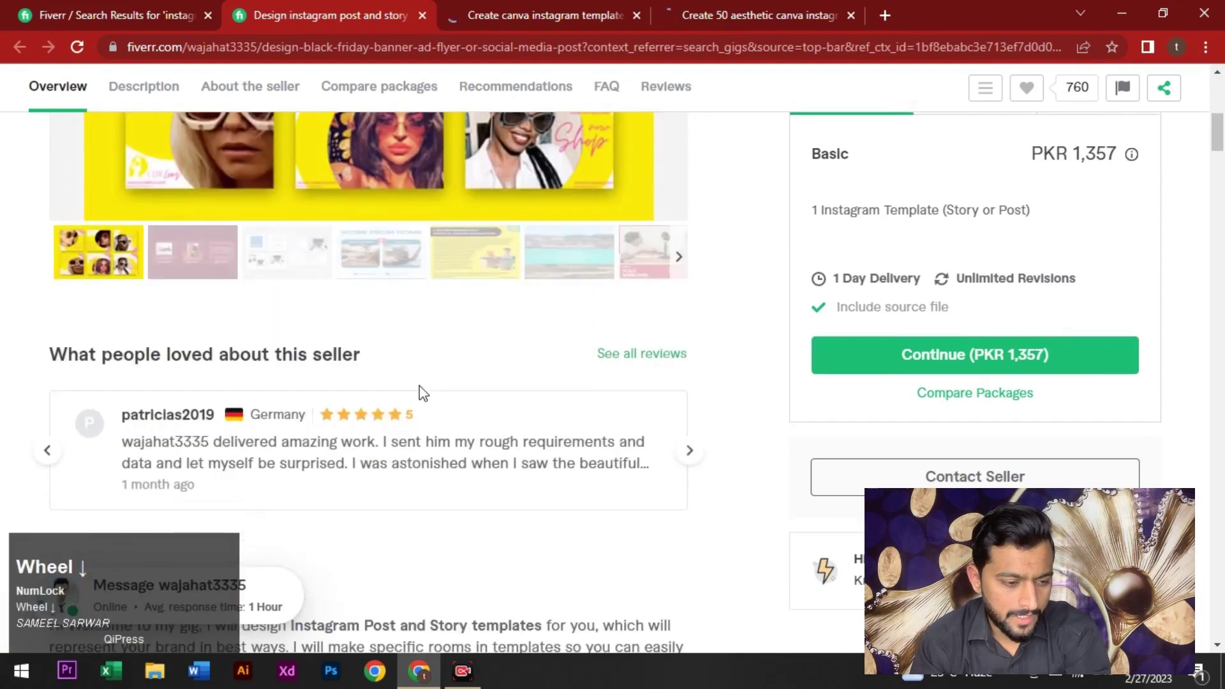
scroll(357, 327, up, 3)
scroll(357, 327, up, 7)
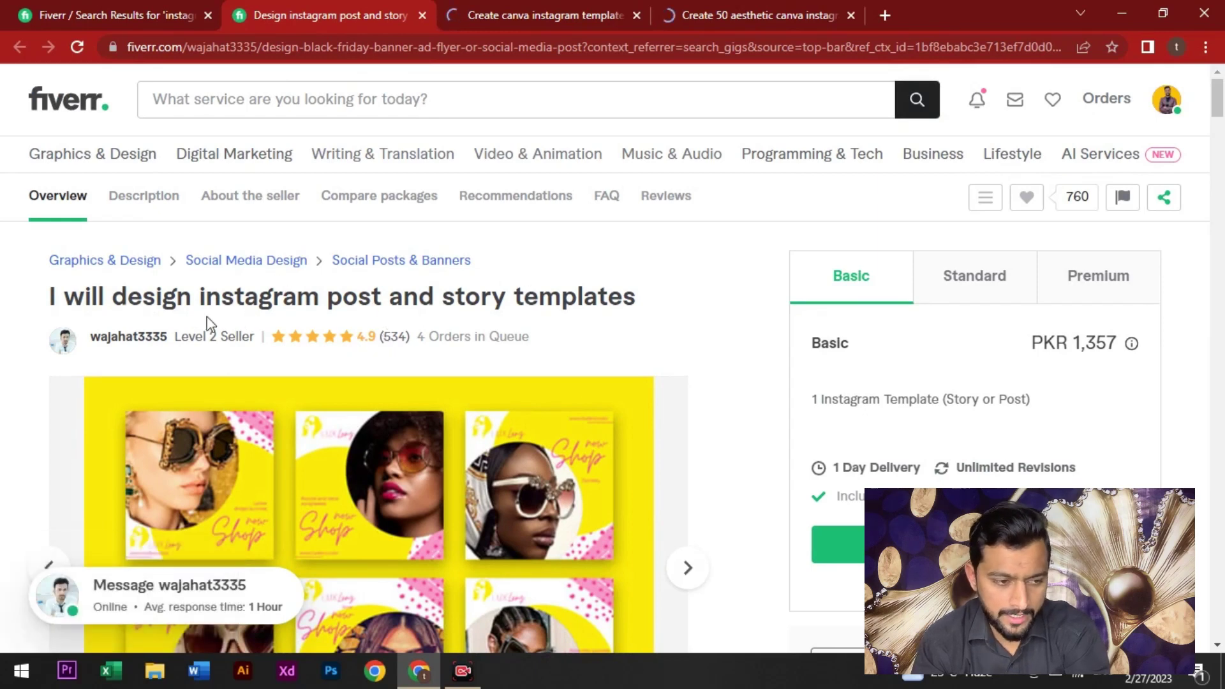
Review the Canva Instagram templates gig's description and the 50 aesthetic Canva templates gig's title, price and orders in queue
click(611, 2)
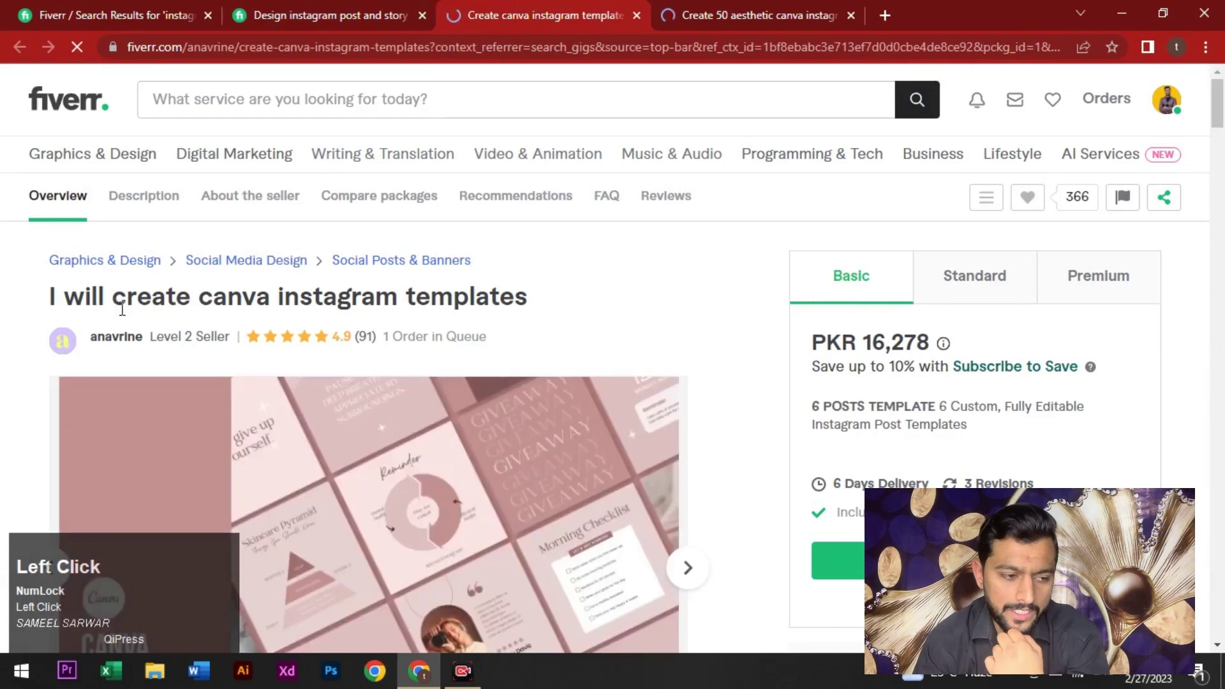
scroll(472, 316, down, 10)
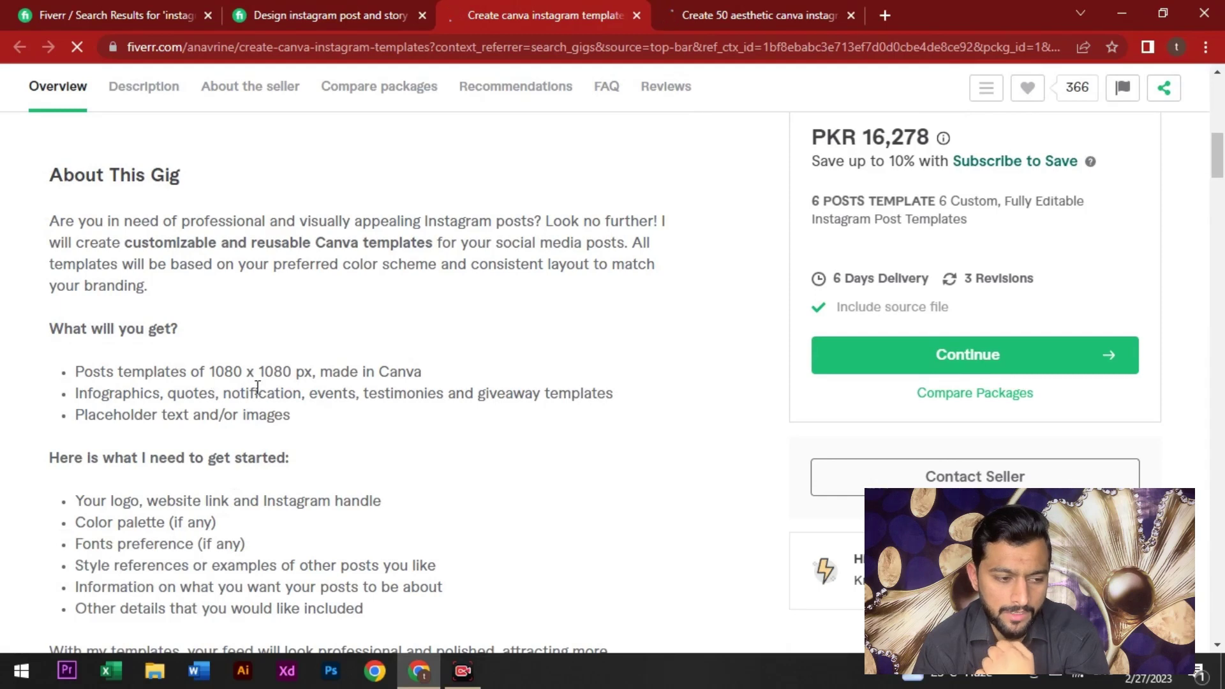
click(758, 15)
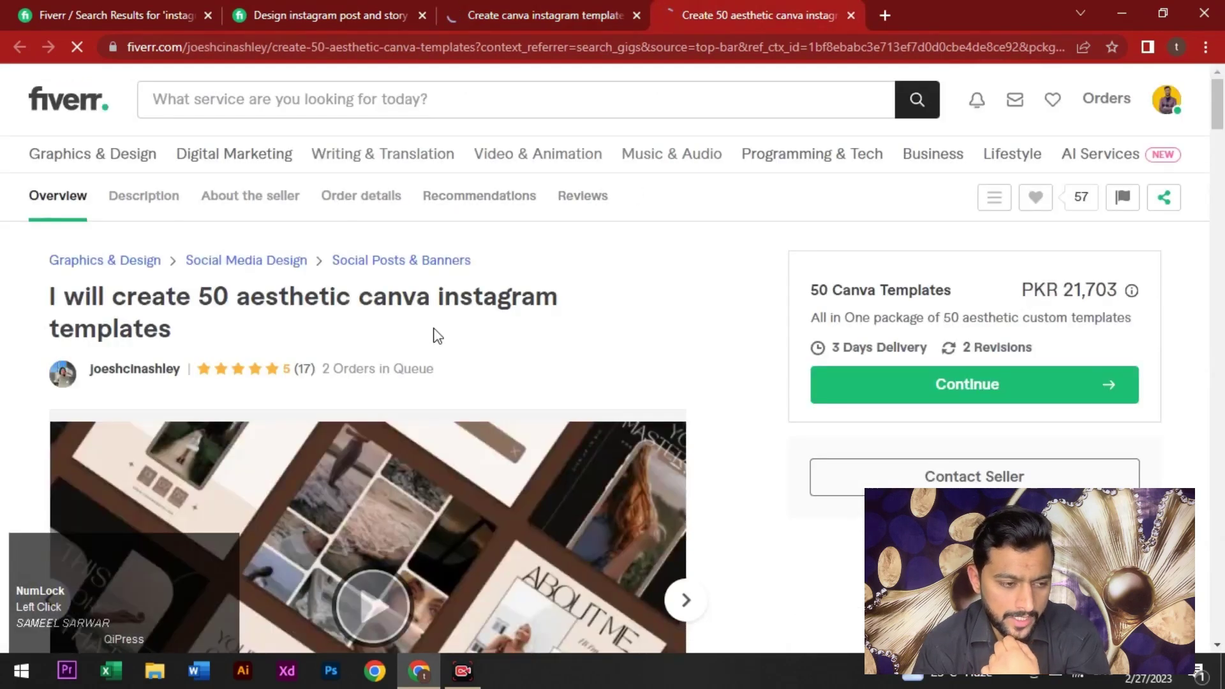
scroll(418, 347, down, 5)
scroll(424, 347, up, 5)
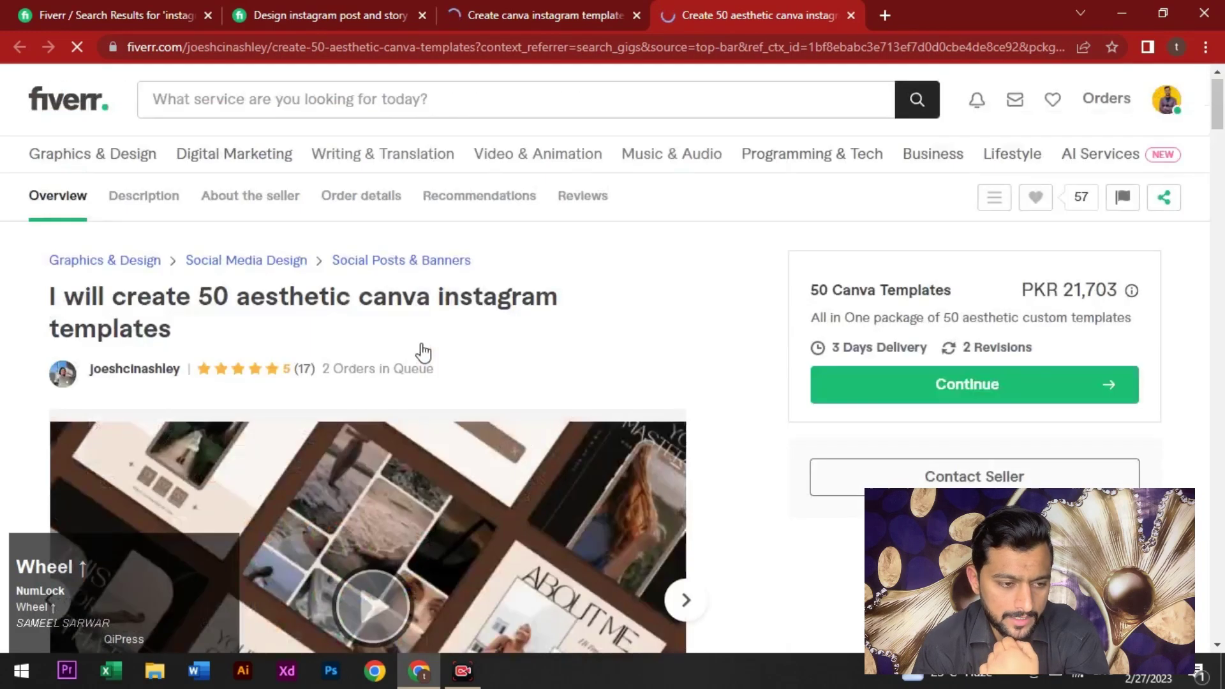
scroll(288, 323, down, 3)
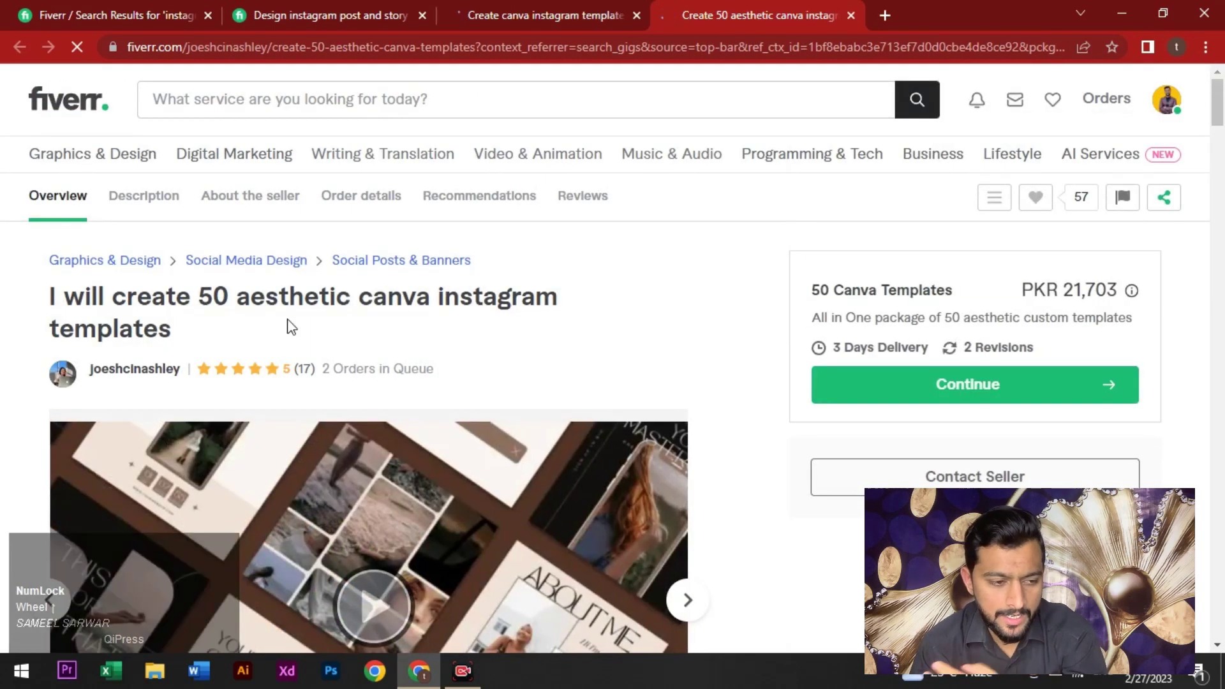
scroll(357, 193, up, 3)
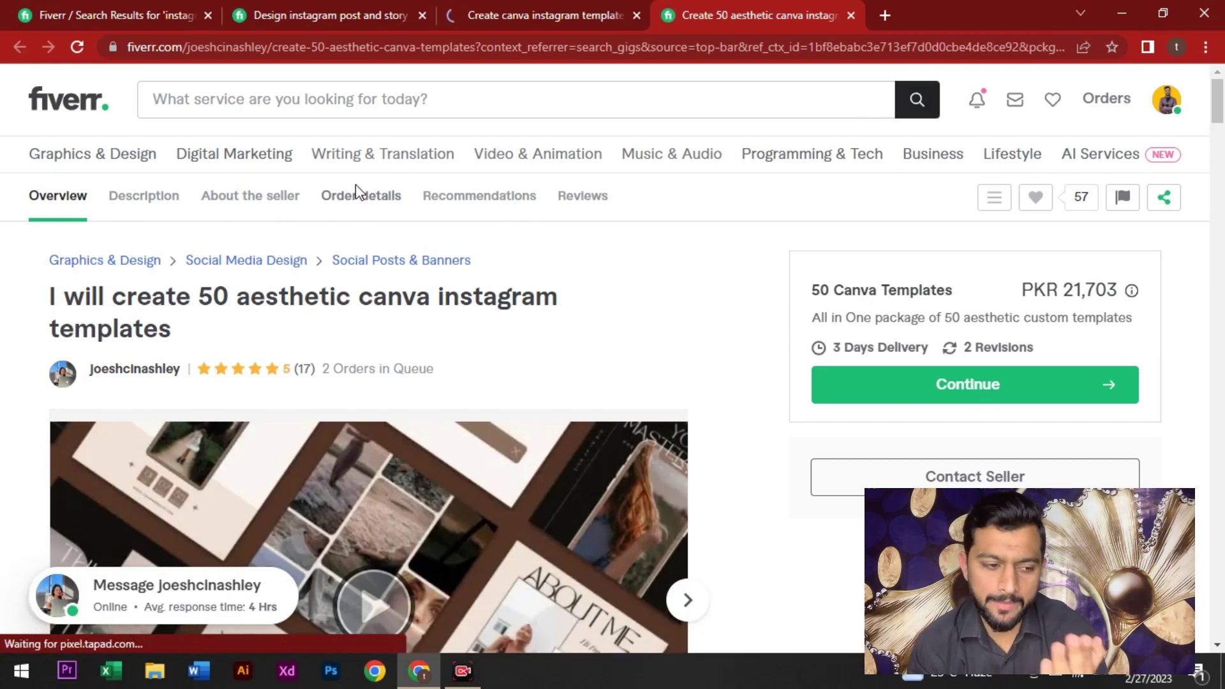
scroll(359, 192, up, 2)
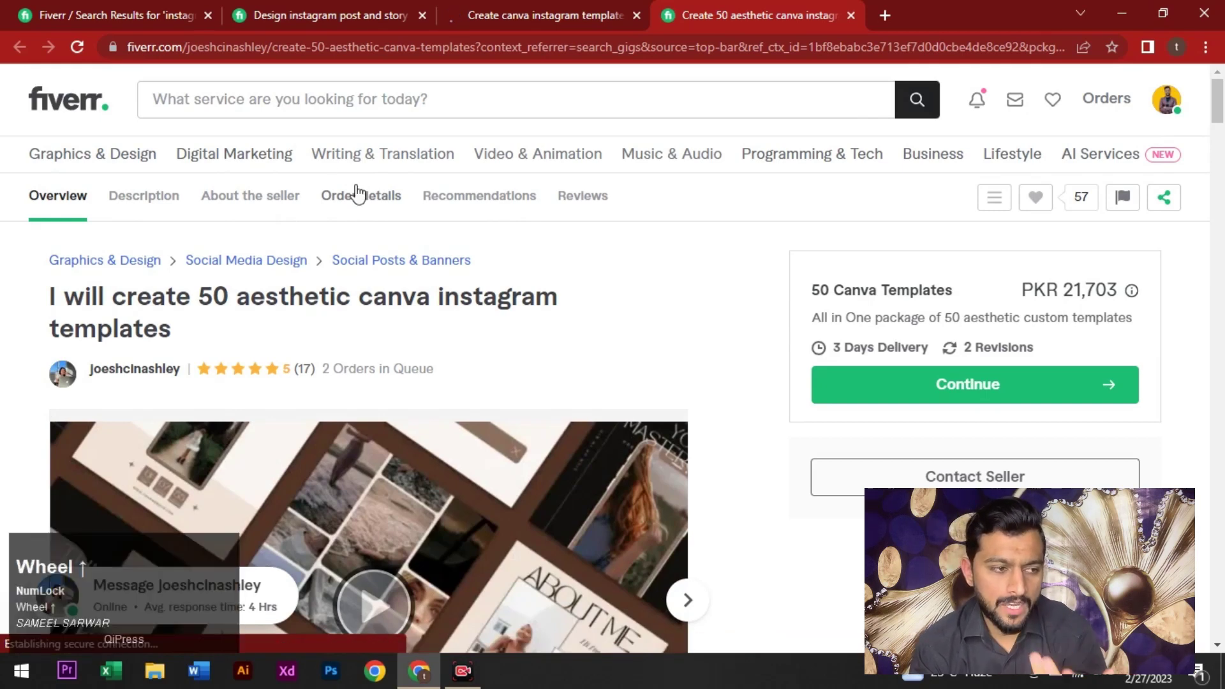
Return to the search results and run a new search for the suggested service "canva graphic design"
click(183, 9)
scroll(323, 236, up, 4)
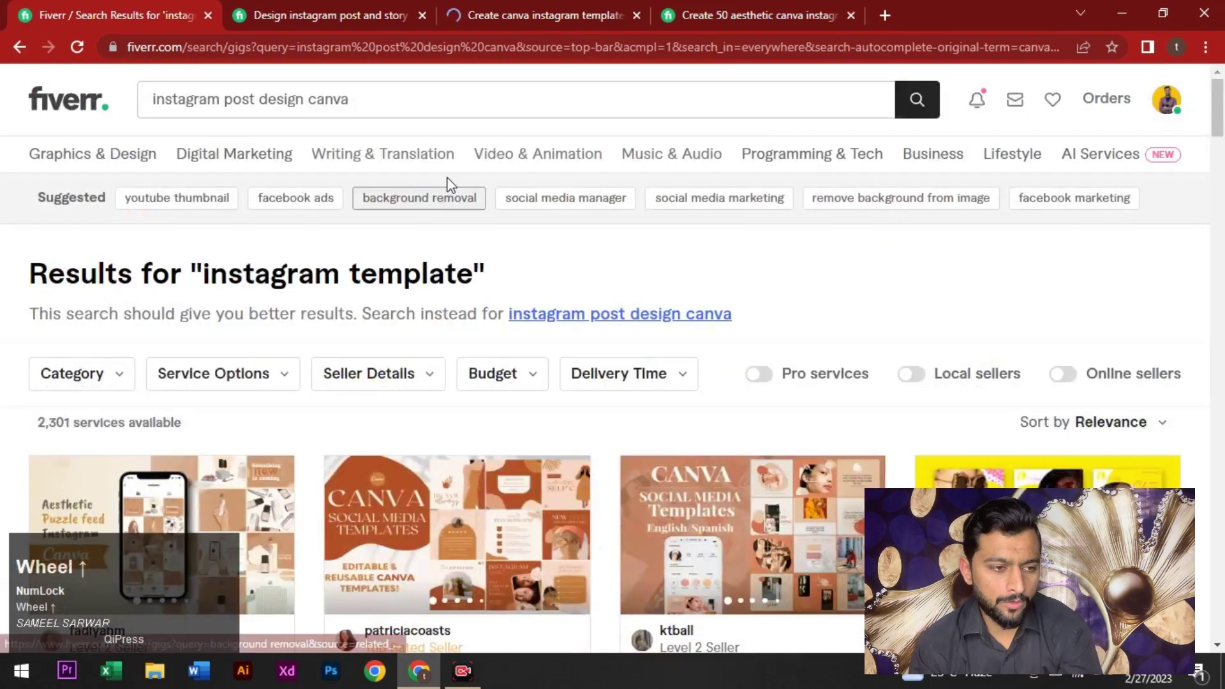
click(482, 97)
key(ctrl+a)
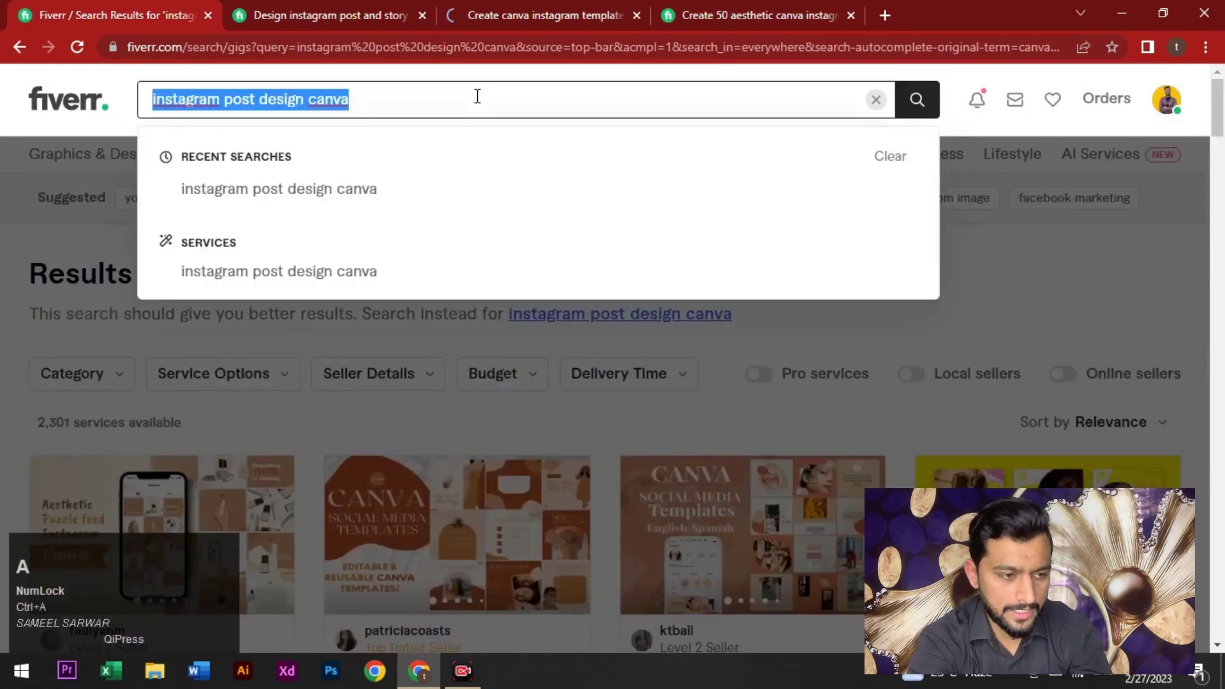
text(canva design)
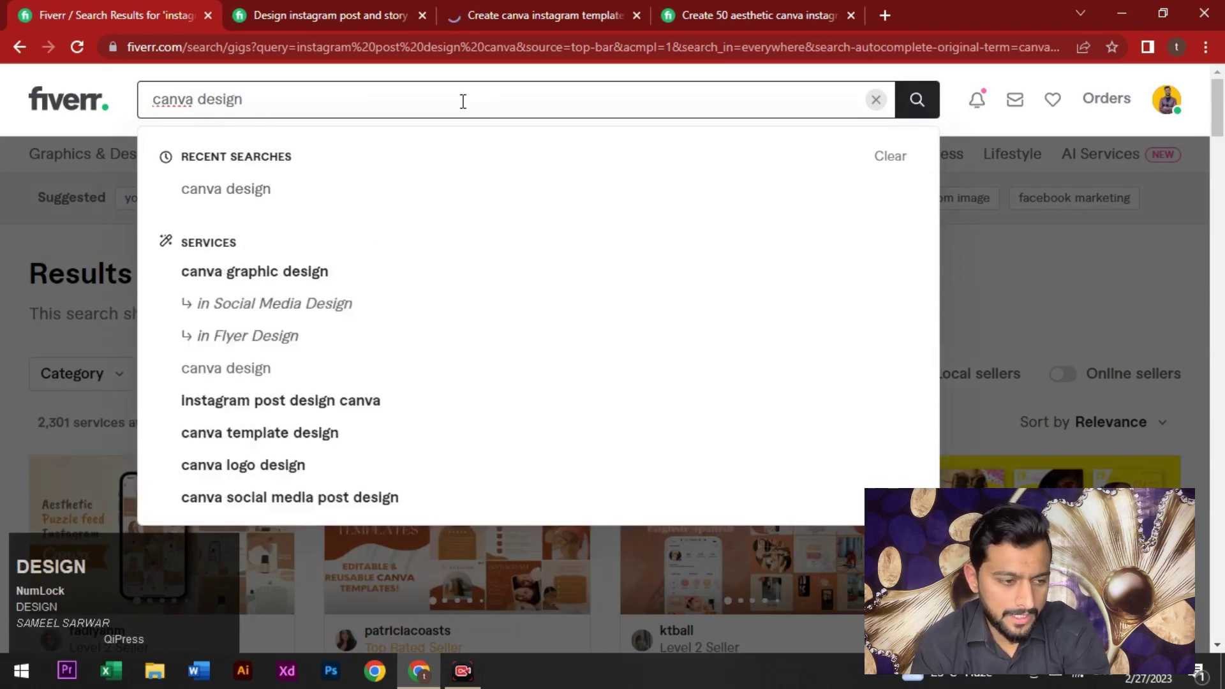
click(314, 275)
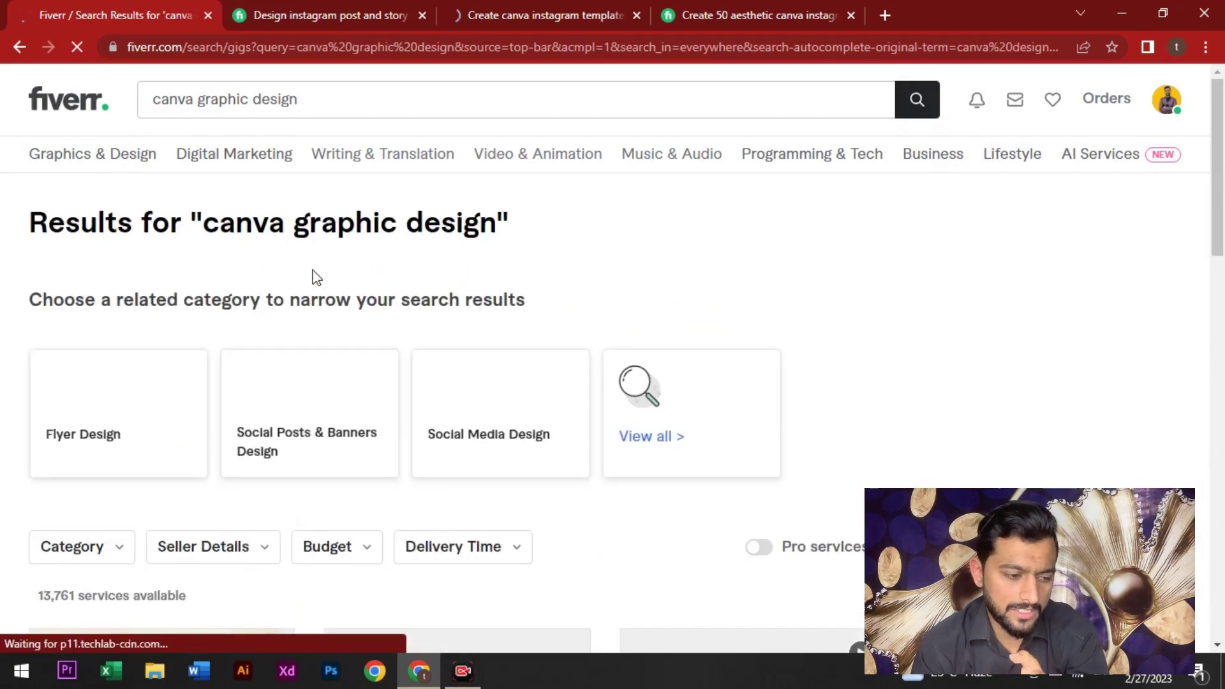
Browse the Canva graphic design gigs, comparing the services offered, ratings and starting prices
scroll(316, 276, down, 2)
scroll(315, 276, down, 3)
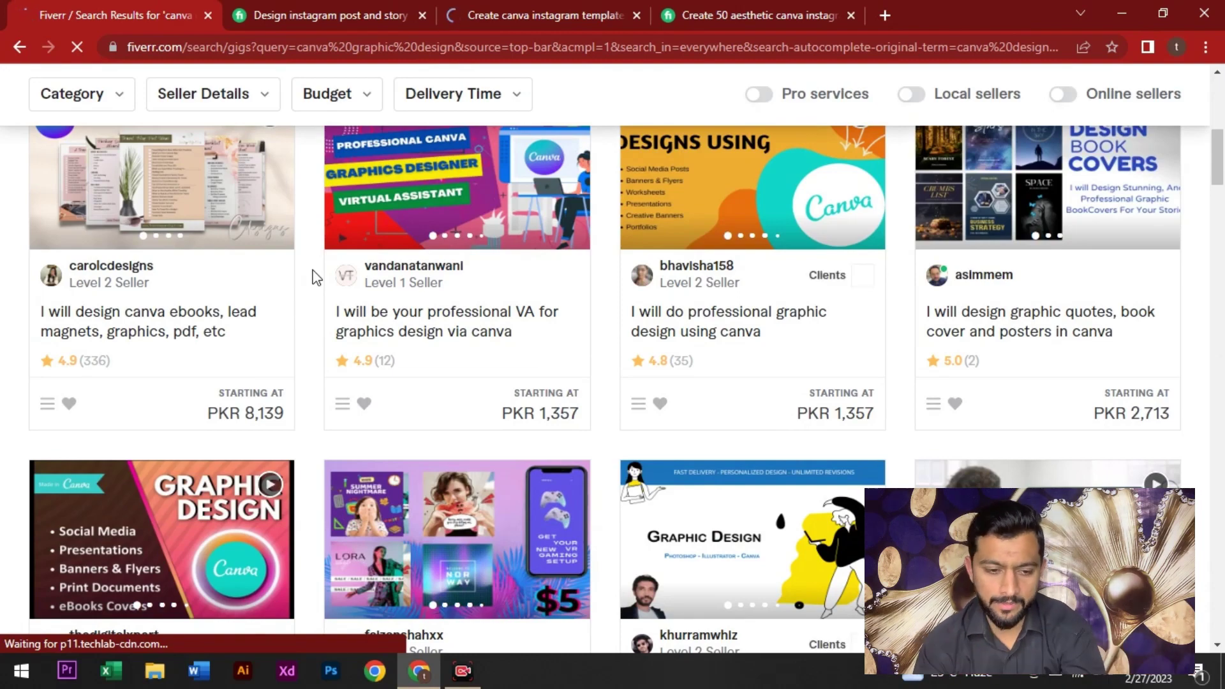
scroll(319, 306, down, 3)
scroll(409, 102, up, 5)
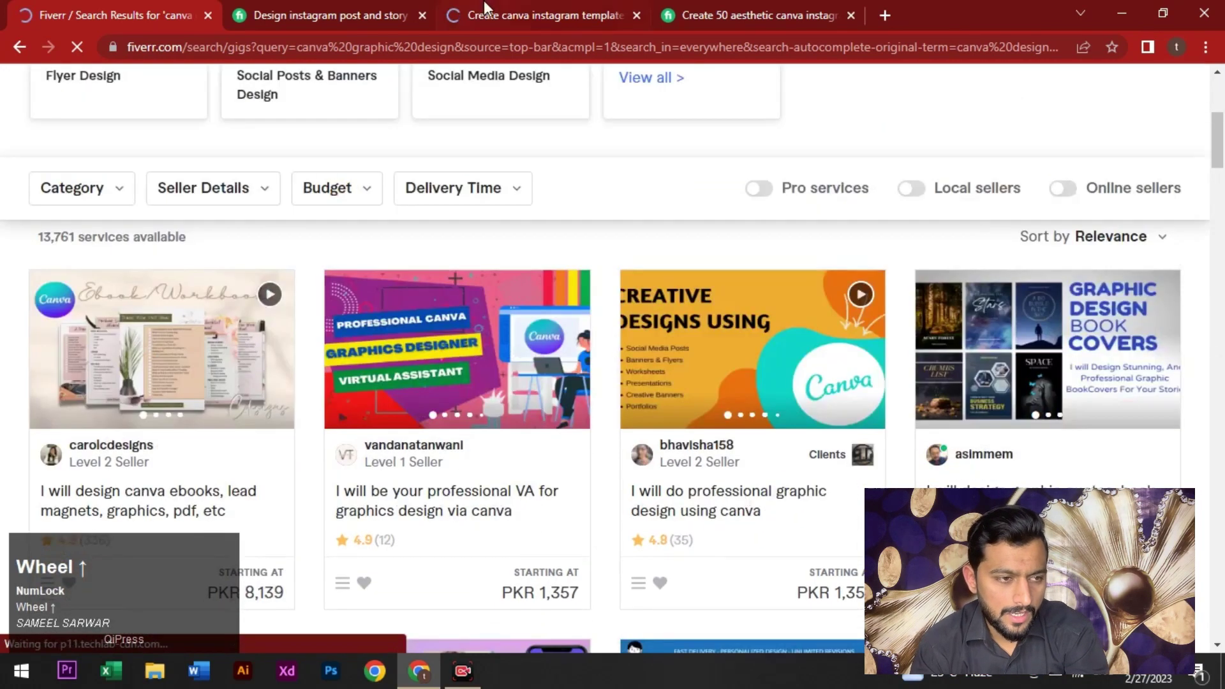
Review the Canva Instagram templates gig, examining its sample images, what the buyer gets and what the seller needs to start
click(485, 13)
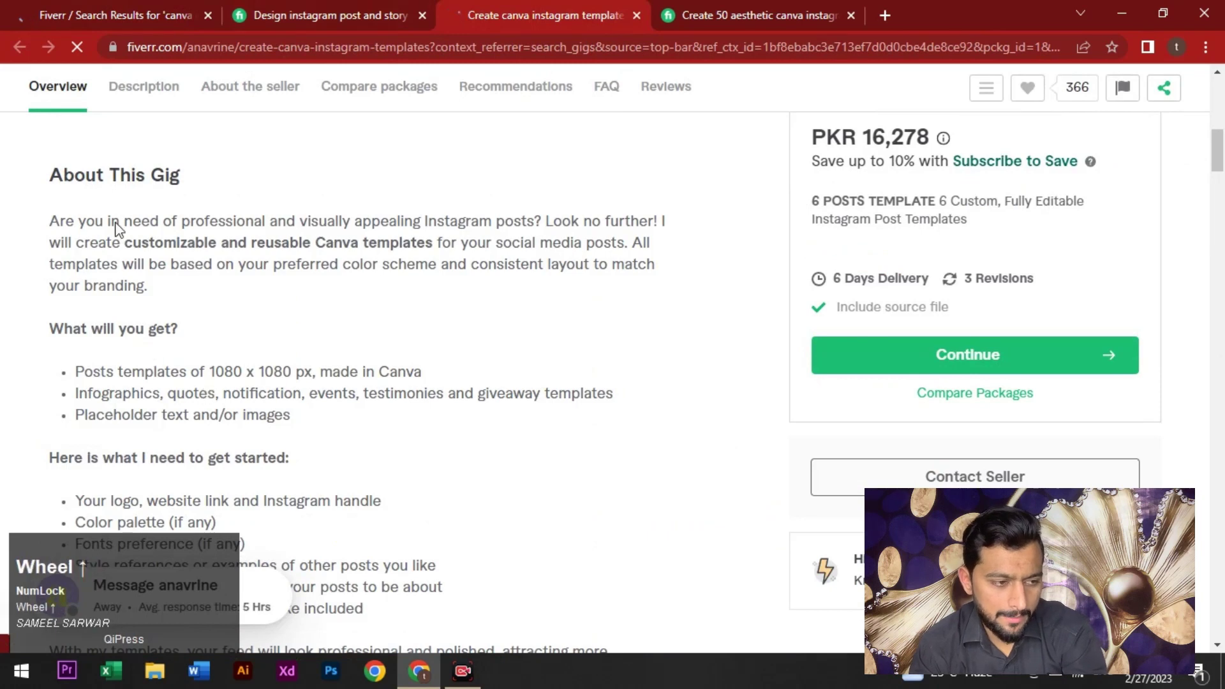
scroll(165, 406, up, 5)
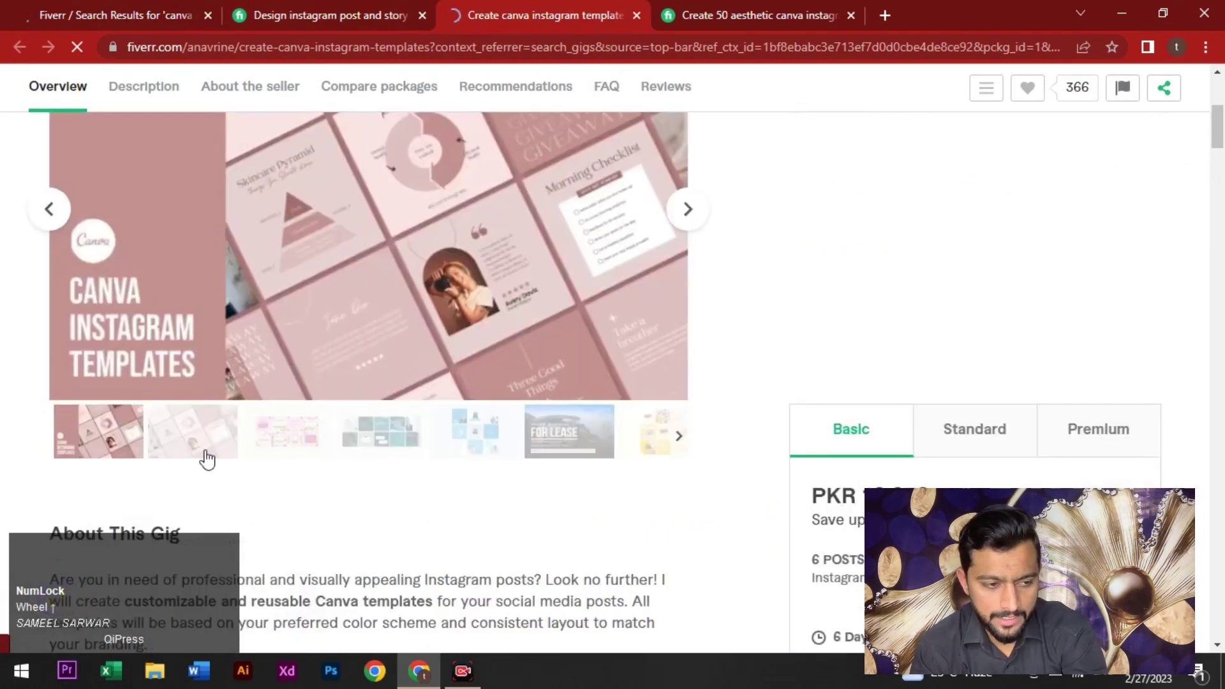
scroll(205, 457, down, 5)
scroll(200, 335, down, 4)
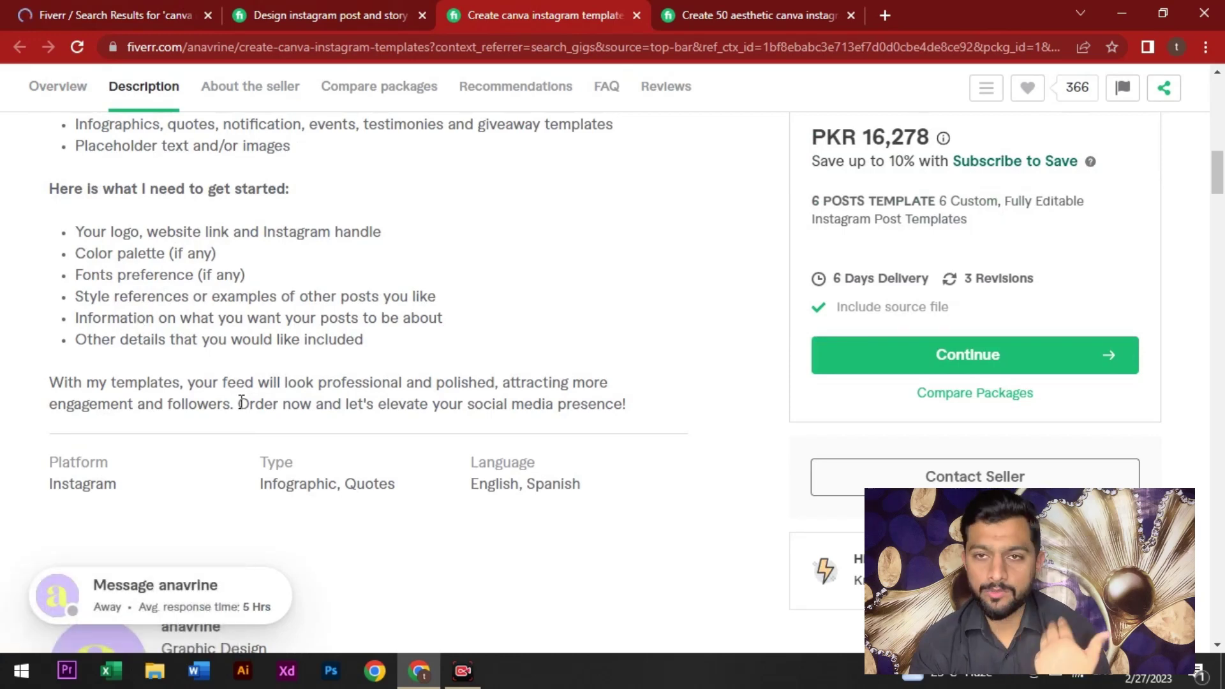
scroll(243, 405, up, 4)
scroll(244, 386, down, 3)
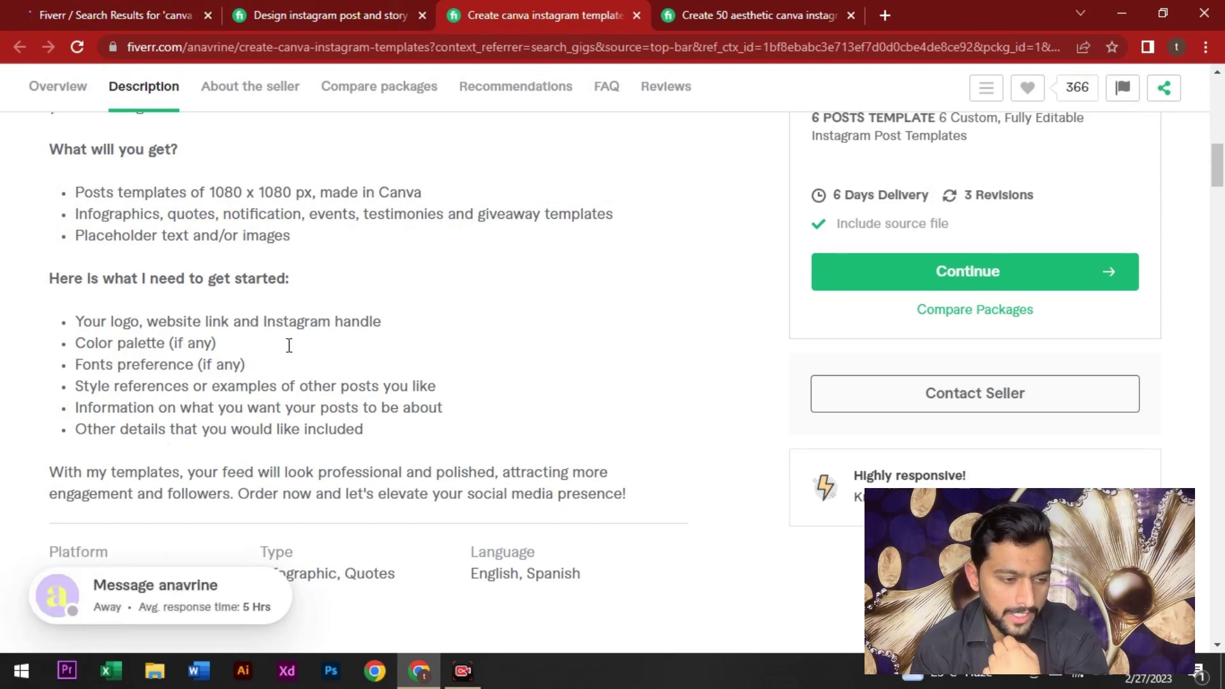
scroll(328, 405, up, 7)
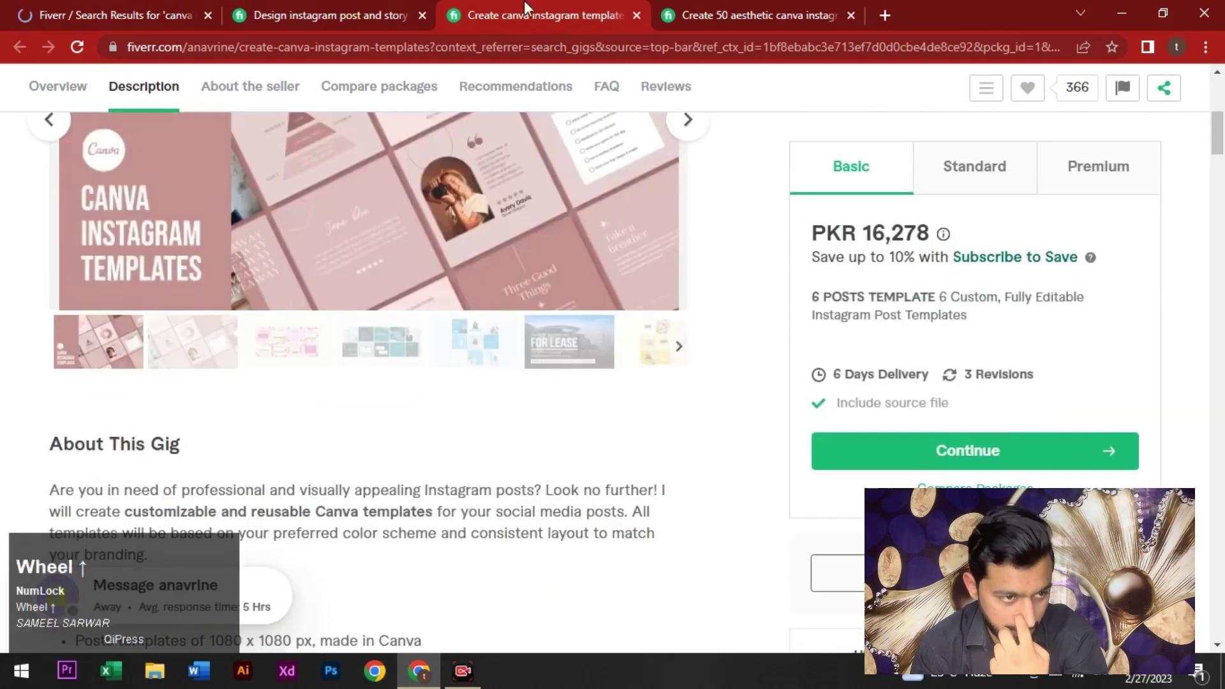
Read the Instagram post and story templates gig's description, covering its introduction, services, client requirements and closing lines
click(375, 21)
scroll(72, 342, down, 9)
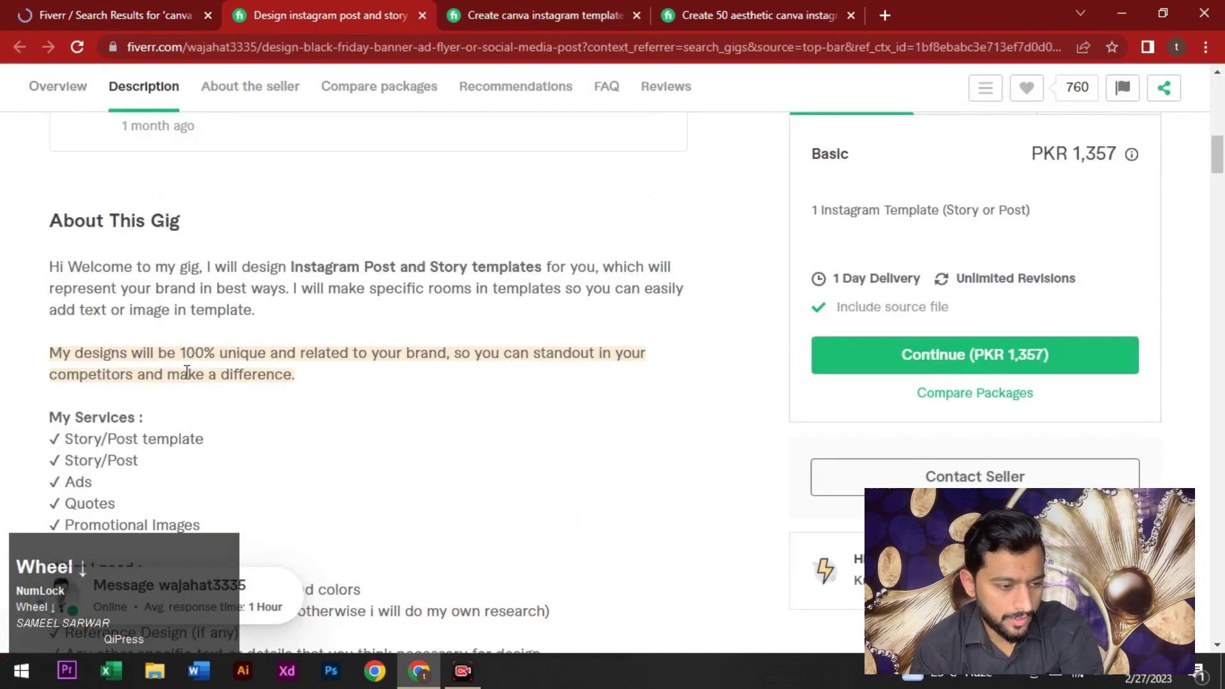
scroll(177, 398, down, 3)
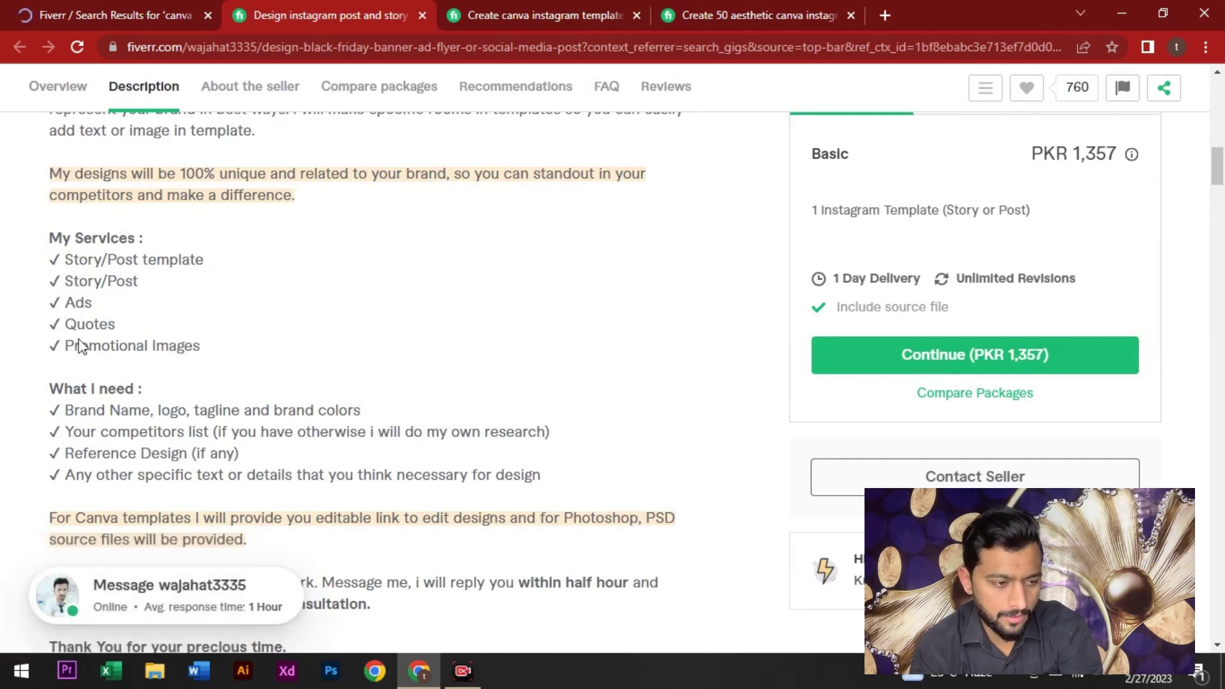
scroll(111, 407, down, 2)
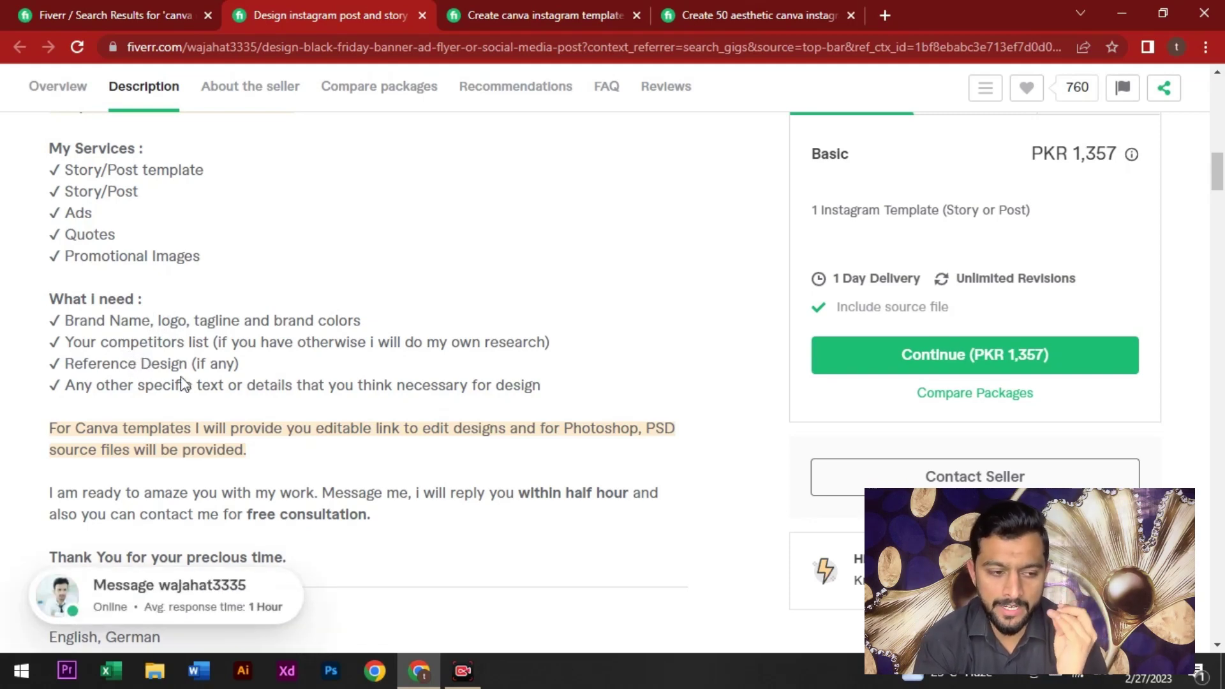
scroll(364, 405, down, 1)
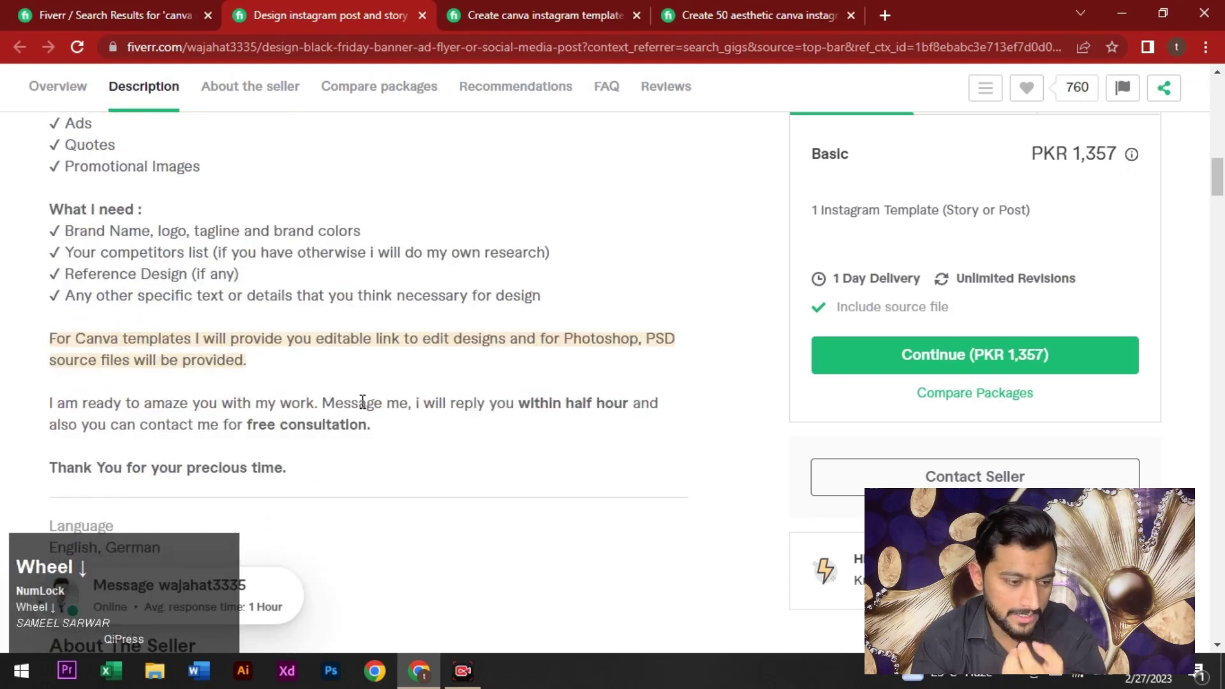
scroll(362, 408, down, 4)
scroll(361, 408, up, 9)
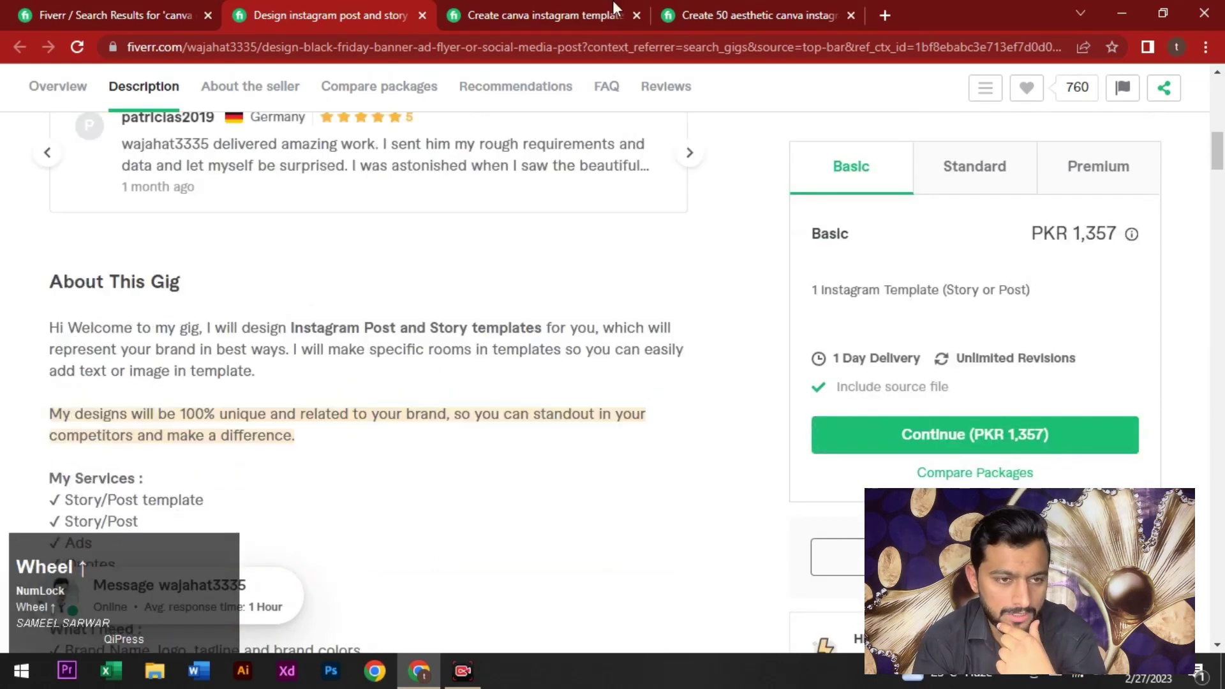
Read the 50 aesthetic Canva templates gig's description, including its introduction, client requirements and list of deliverables
click(710, 15)
scroll(413, 474, down, 8)
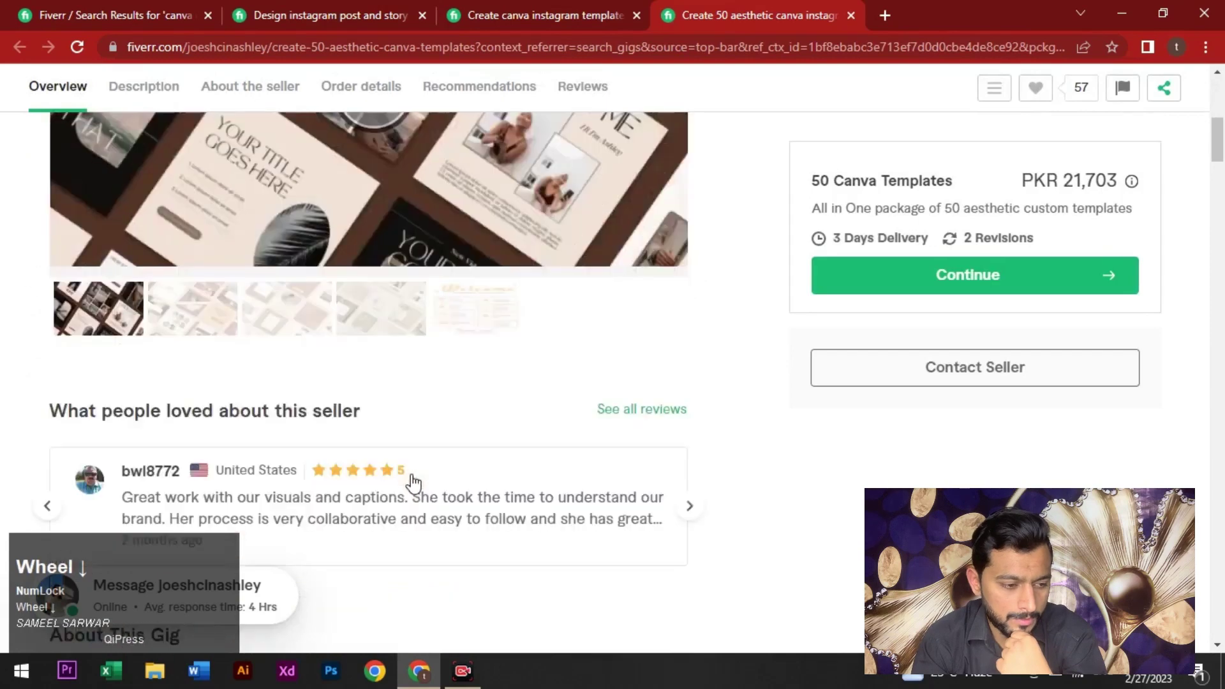
scroll(413, 474, down, 3)
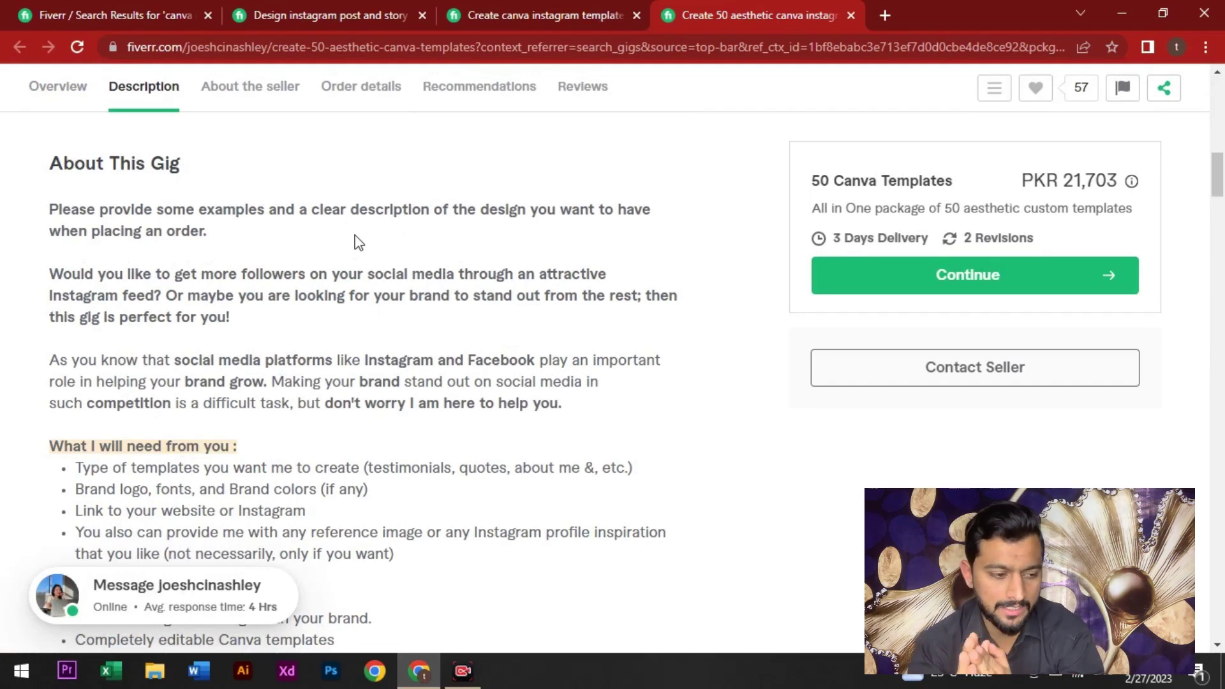
scroll(296, 441, down, 2)
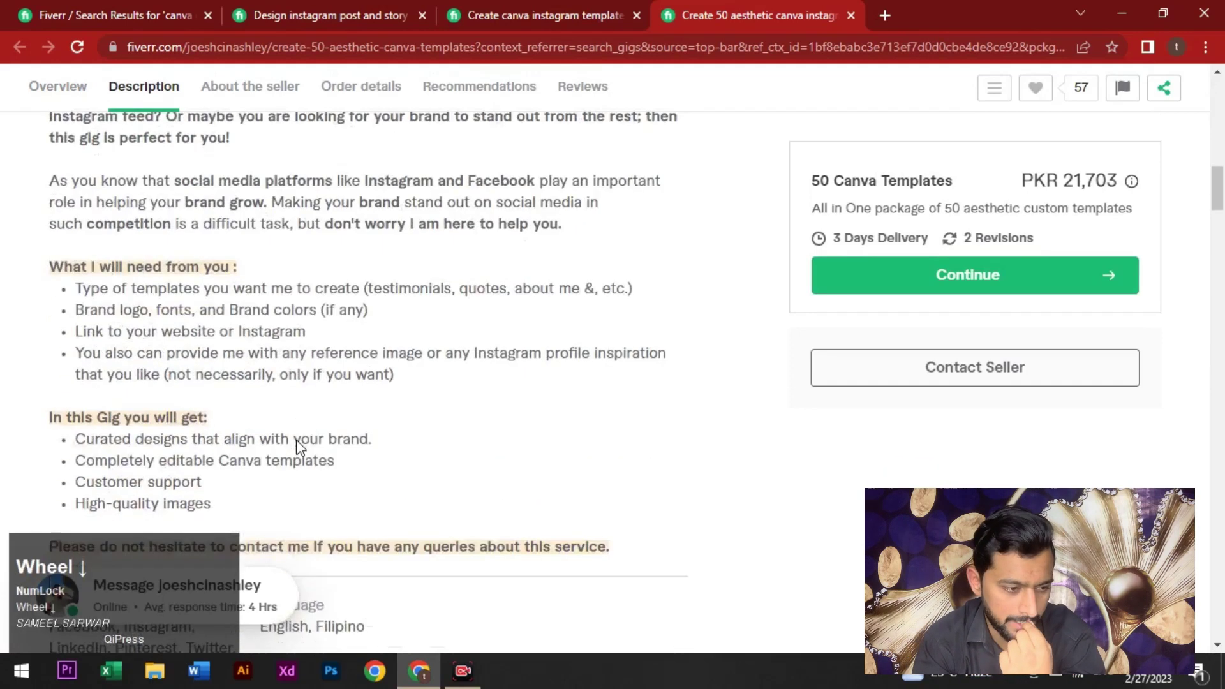
scroll(253, 418, down, 1)
scroll(254, 416, up, 1)
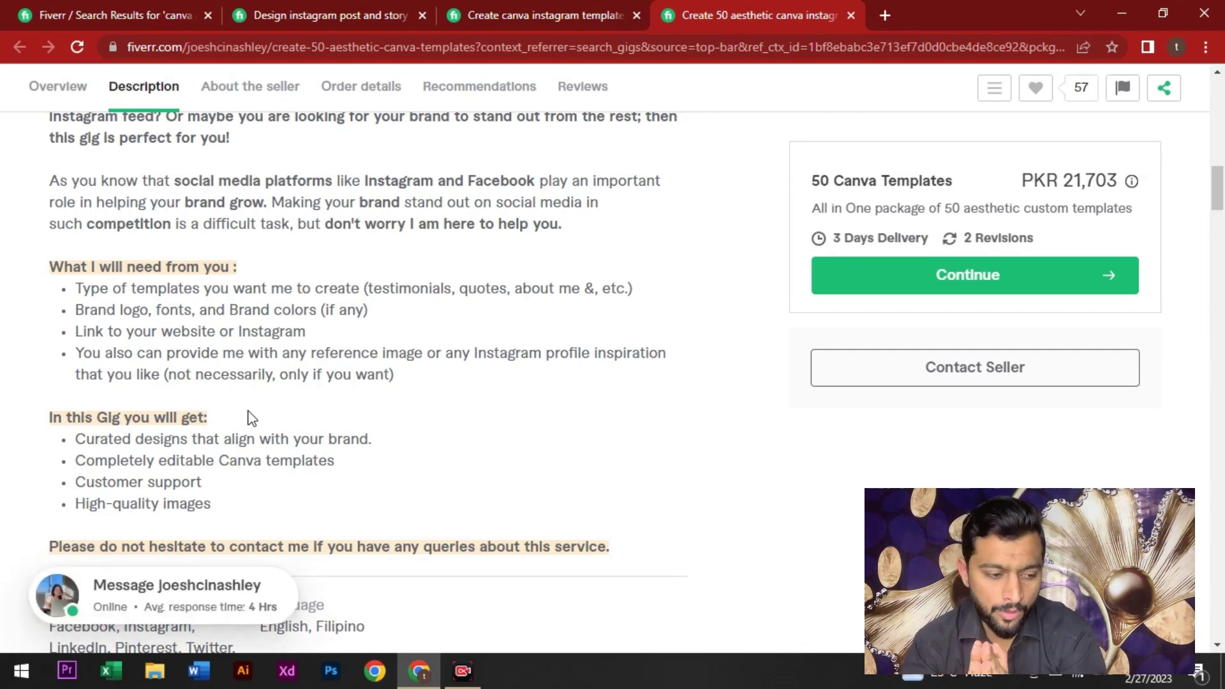
scroll(259, 412, up, 10)
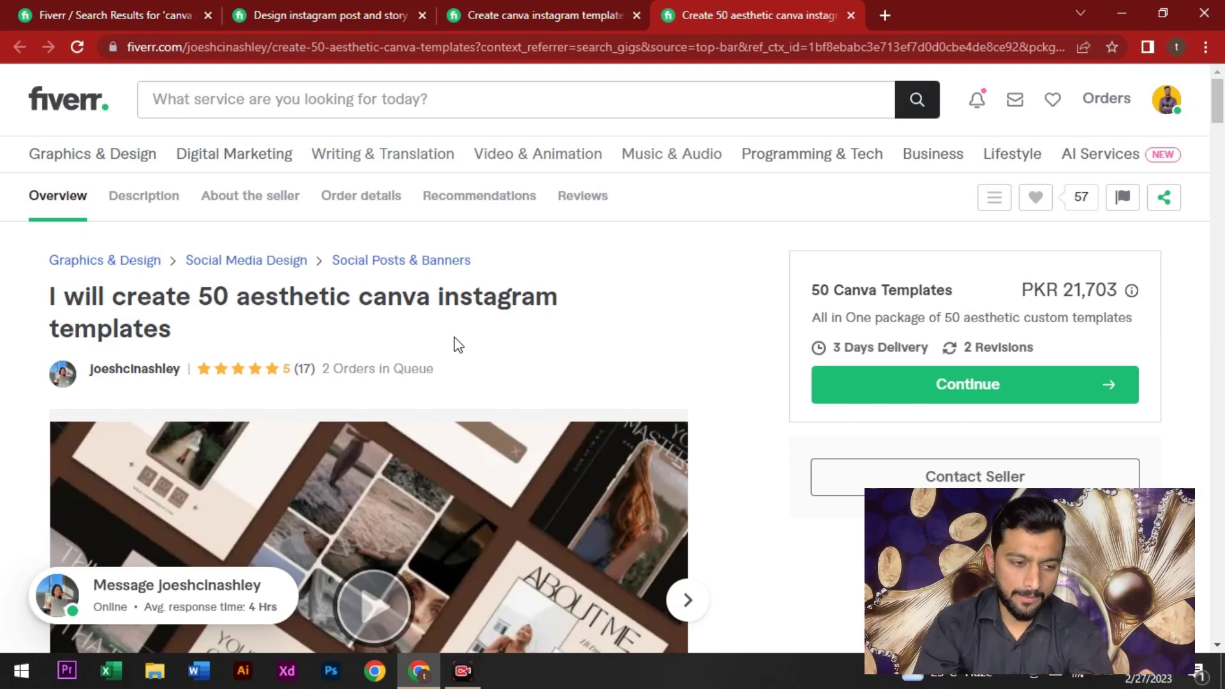
Compare the Canva Instagram templates gig's overview with the Instagram post and story templates gig's sample images and description
click(545, 14)
scroll(478, 336, up, 5)
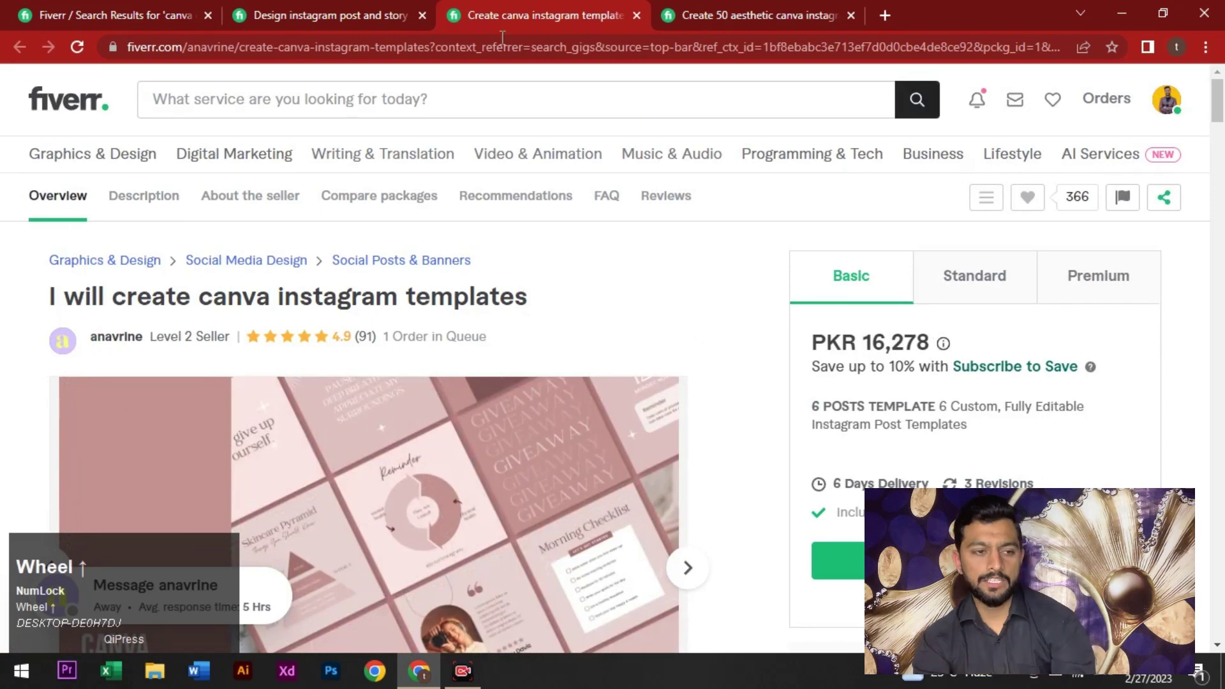
click(354, 12)
scroll(427, 220, up, 5)
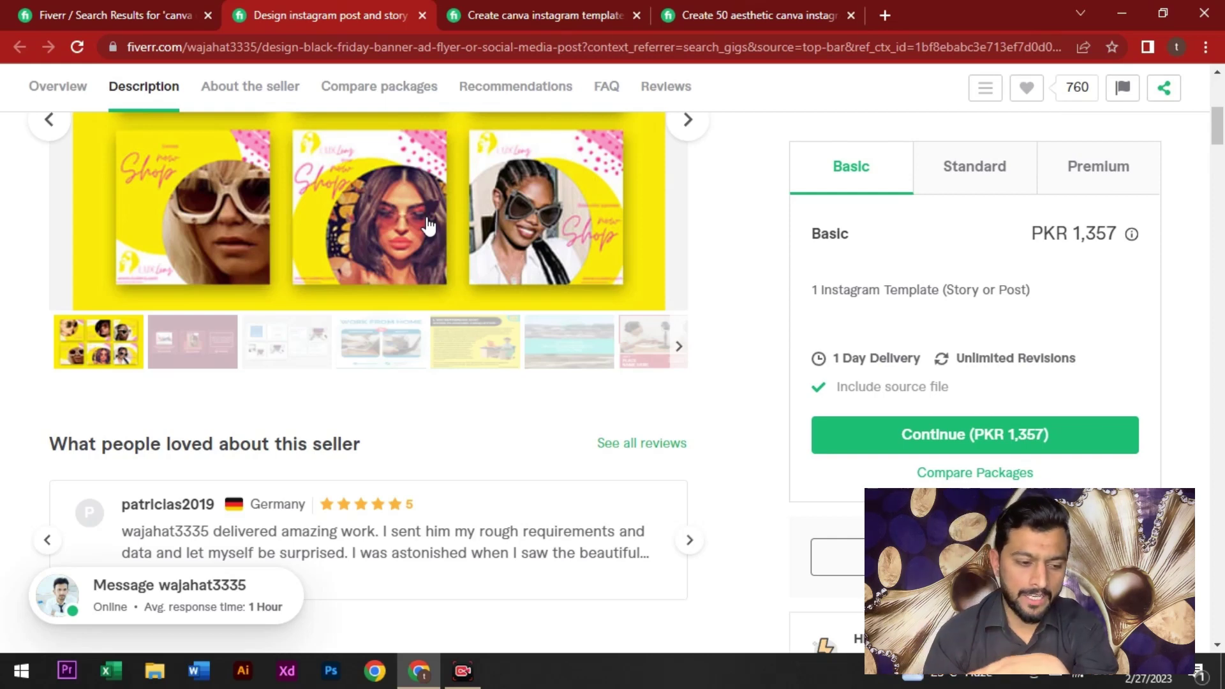
scroll(330, 310, down, 6)
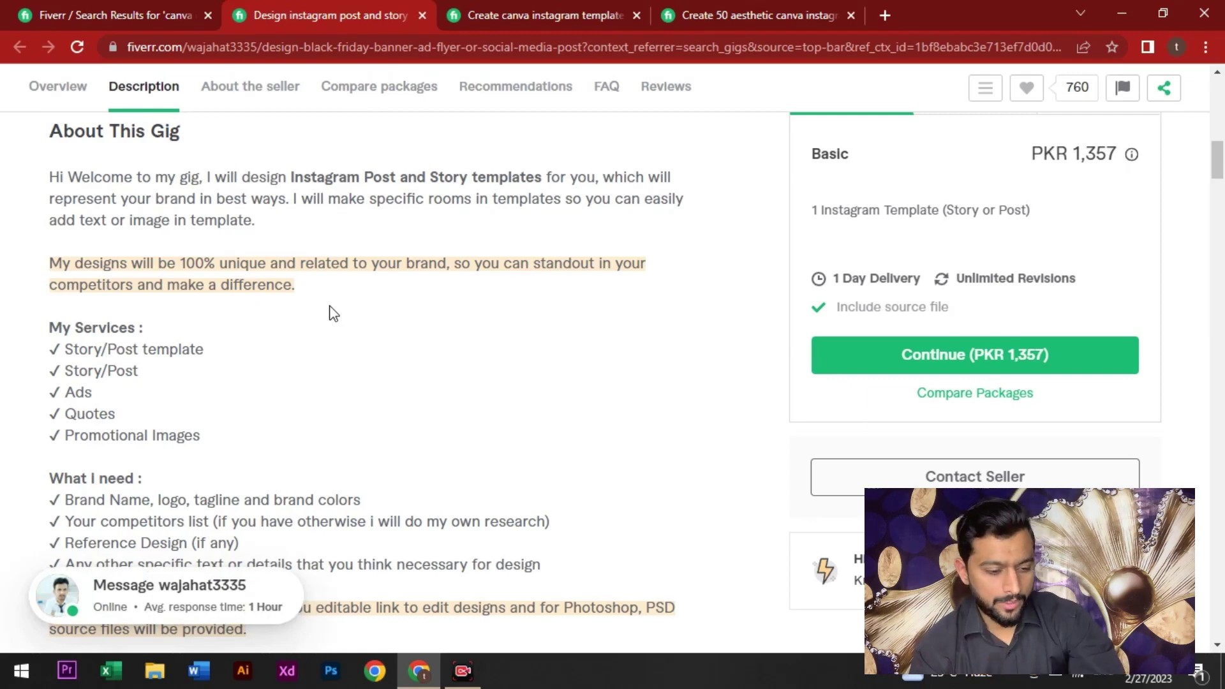
Create a blank document in Word and paste in the opening paragraph copied from the Instagram post and story gig's description
click(218, 653)
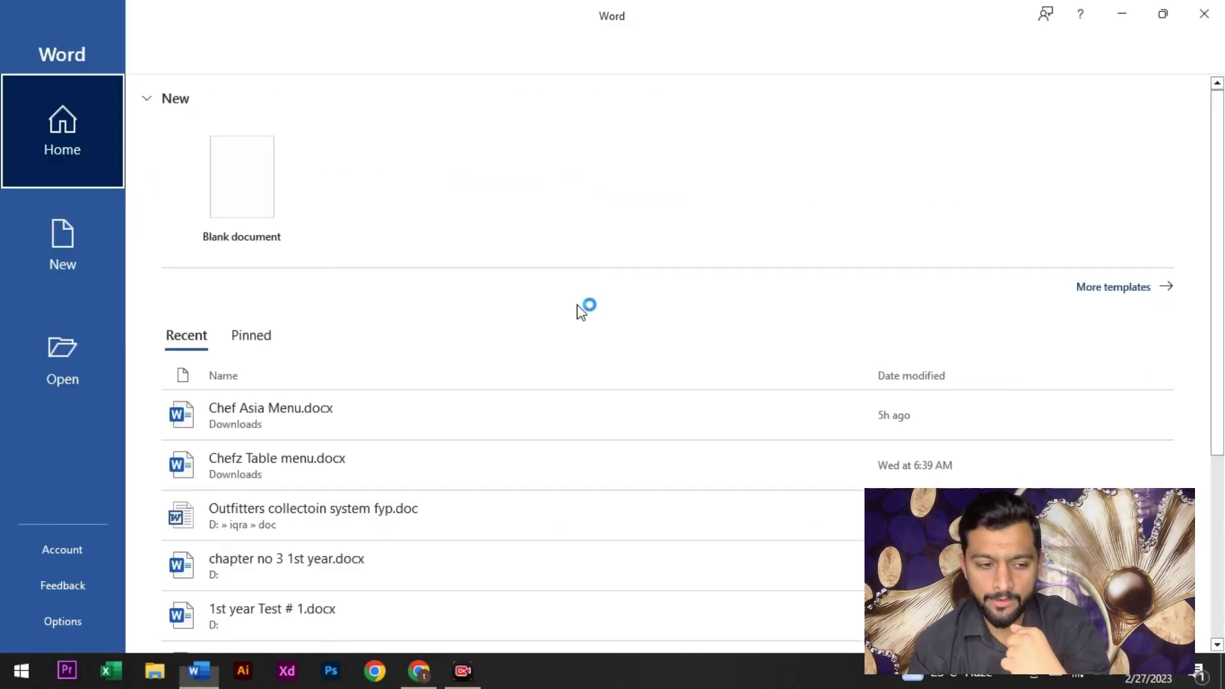
click(240, 208)
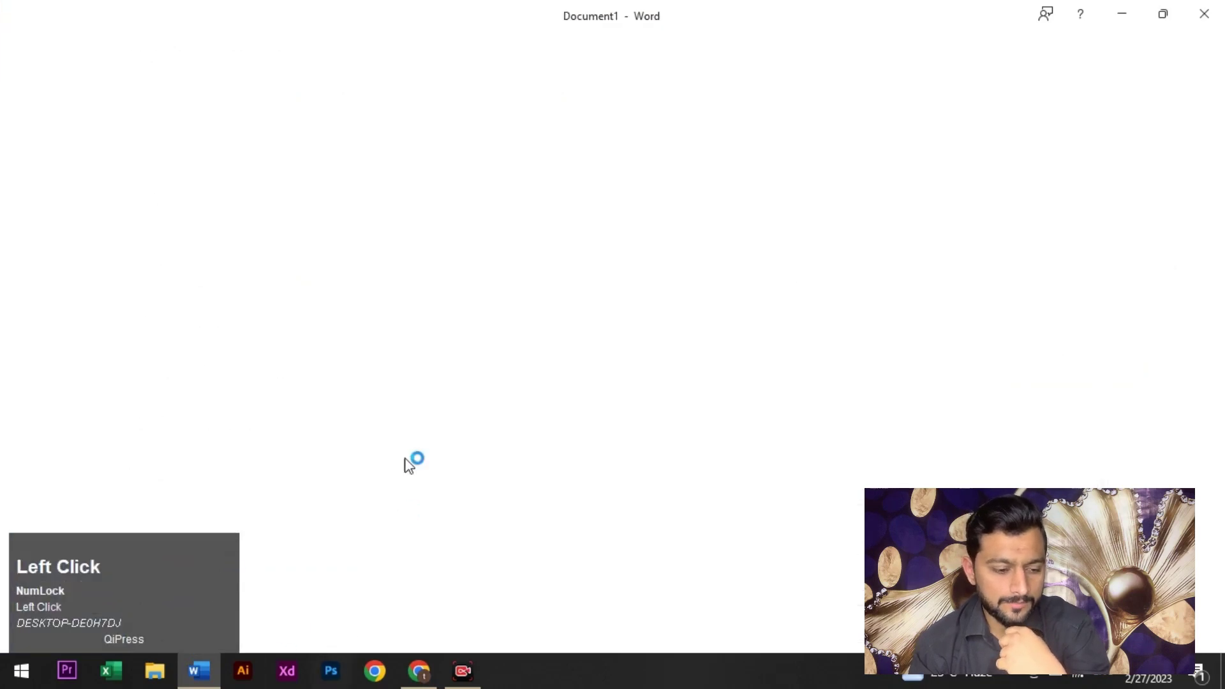
click(418, 669)
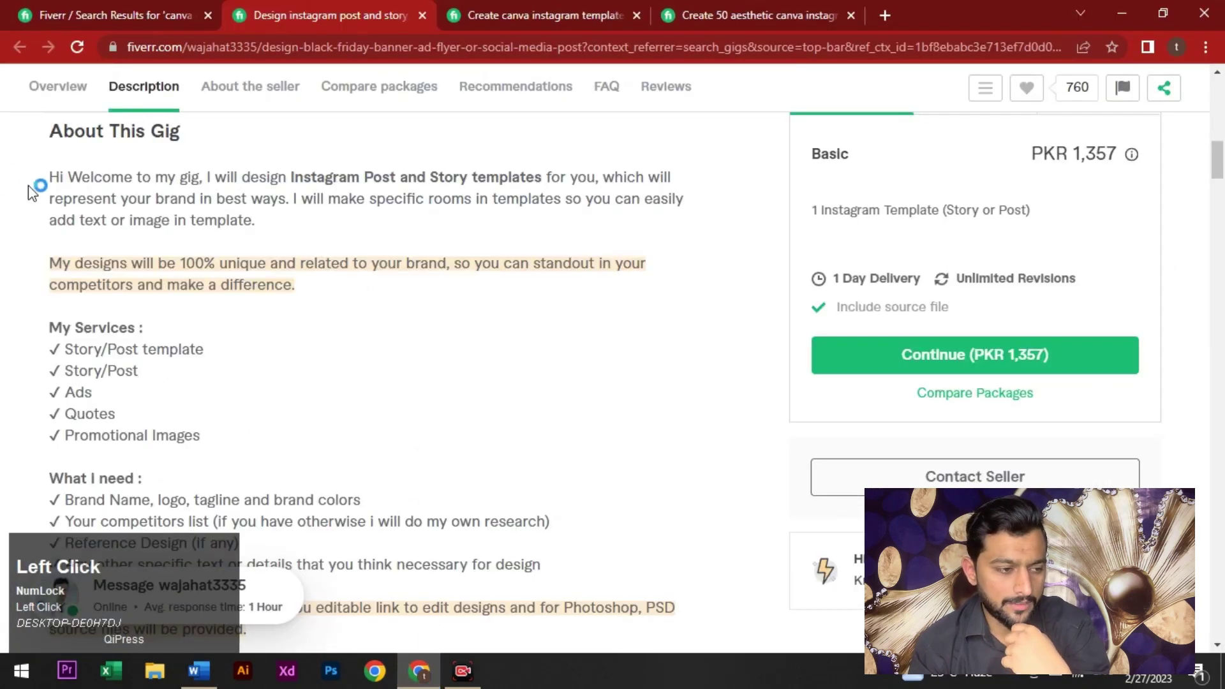
click(53, 176)
drag(53, 176, 285, 221)
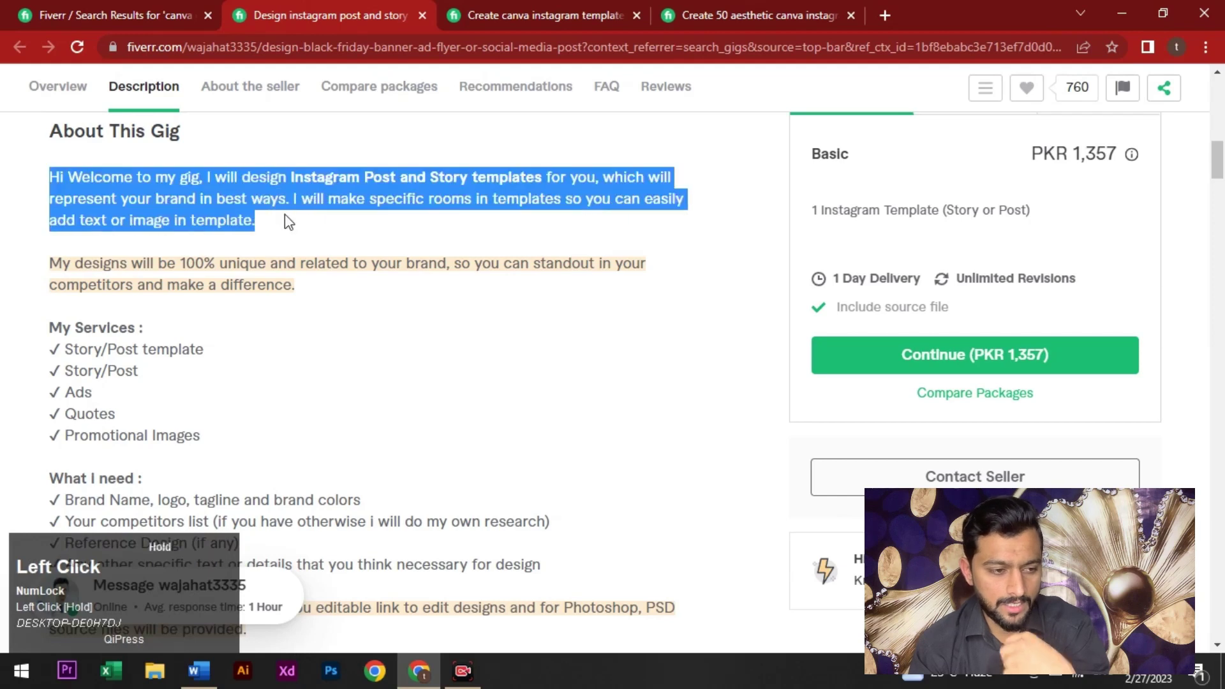
key(ctrl+c)
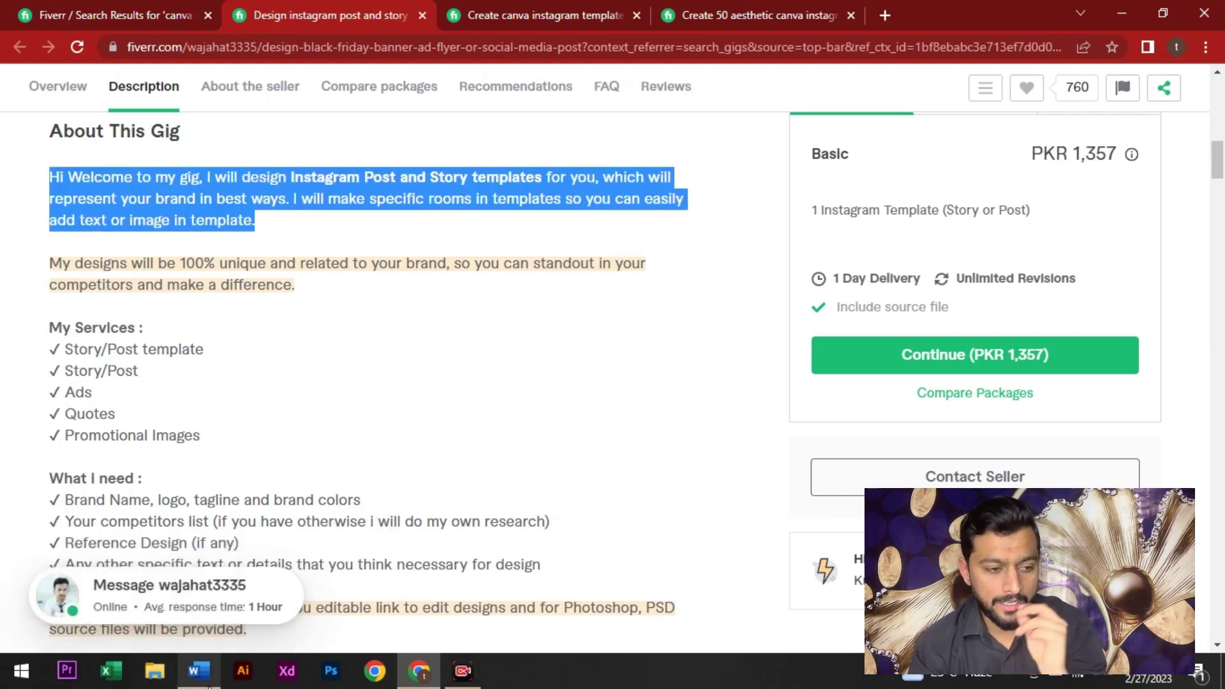
click(385, 463)
key(ctrl+v)
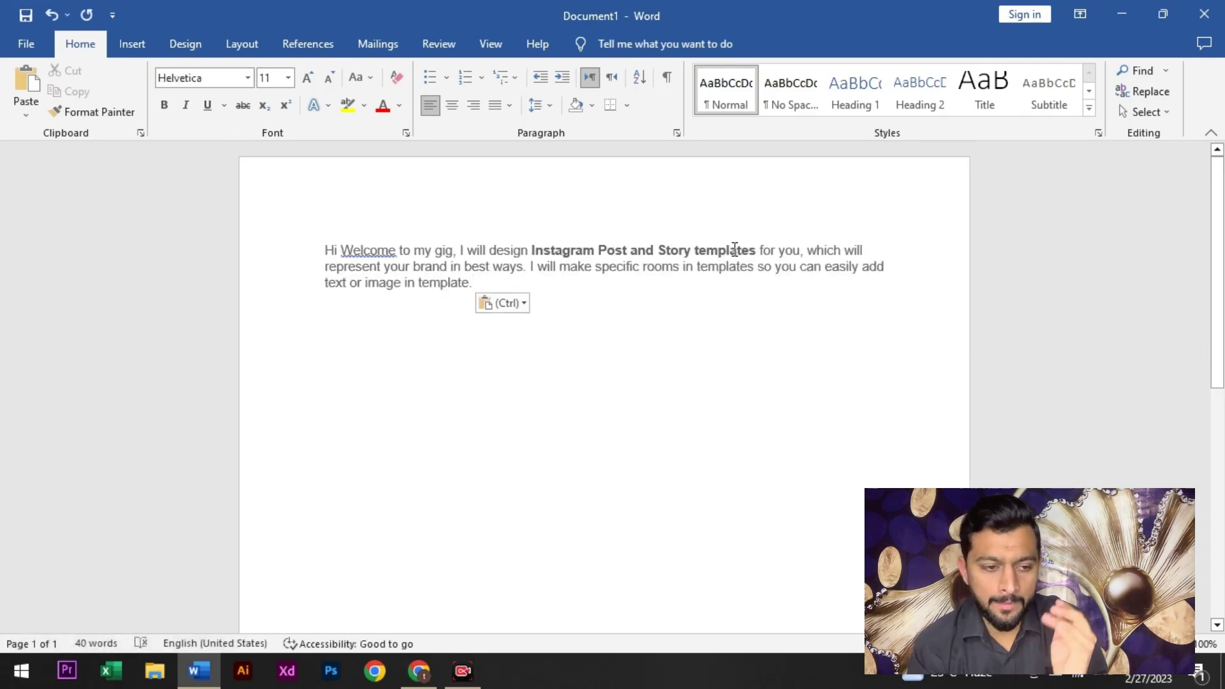
Delete "and Story templates" from the pasted paragraph's first sentence so the offer reads "Instagram Post"
click(756, 250)
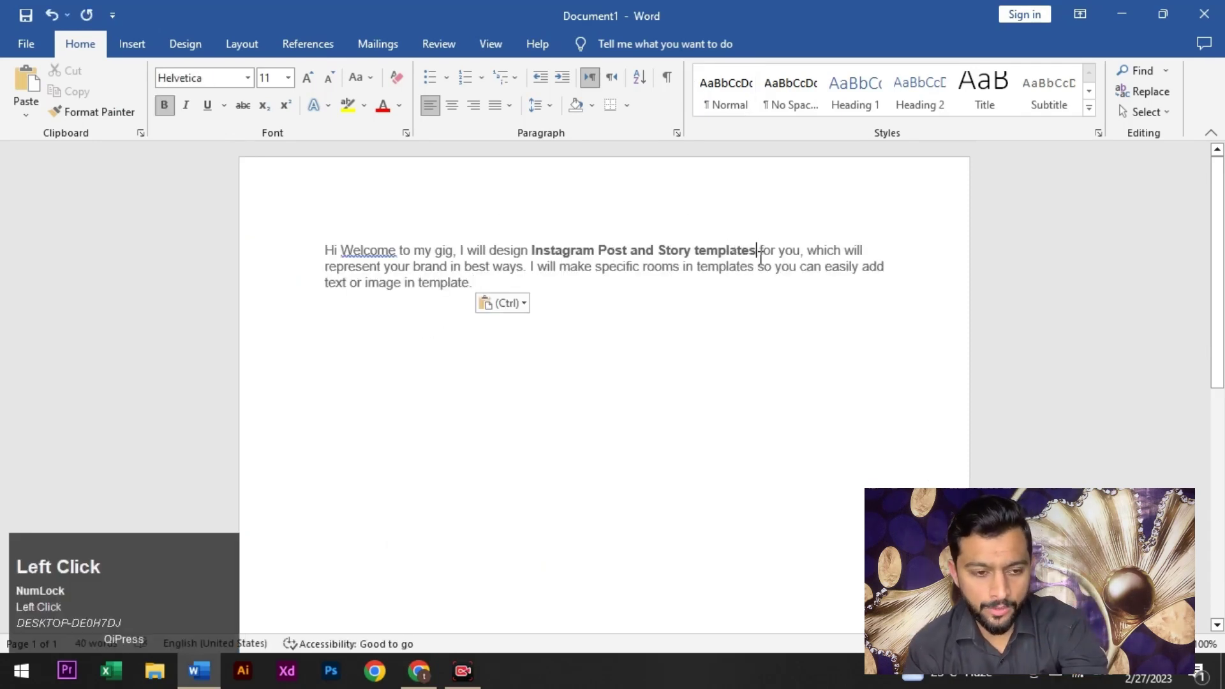
key(BackSpace)
key(BackSpace)
key(BackSpace)
key(BackSpace)
key(BackSpace)
key(BackSpace)
key(BackSpace)
key(BackSpace)
key(BackSpace)
key(BackSpace)
key(BackSpace)
key(BackSpace)
key(BackSpace)
key(BackSpace)
key(BackSpace)
key(BackSpace)
key(BackSpace)
key(BackSpace)
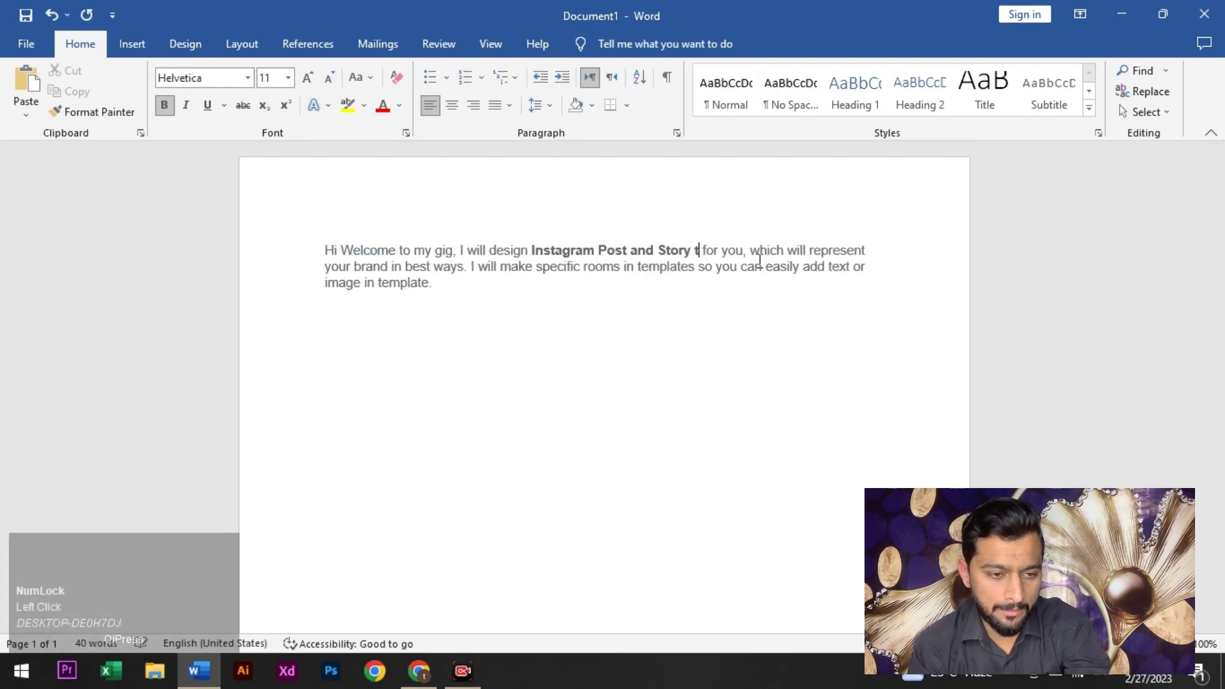
key(BackSpace)
key(BackSpace)
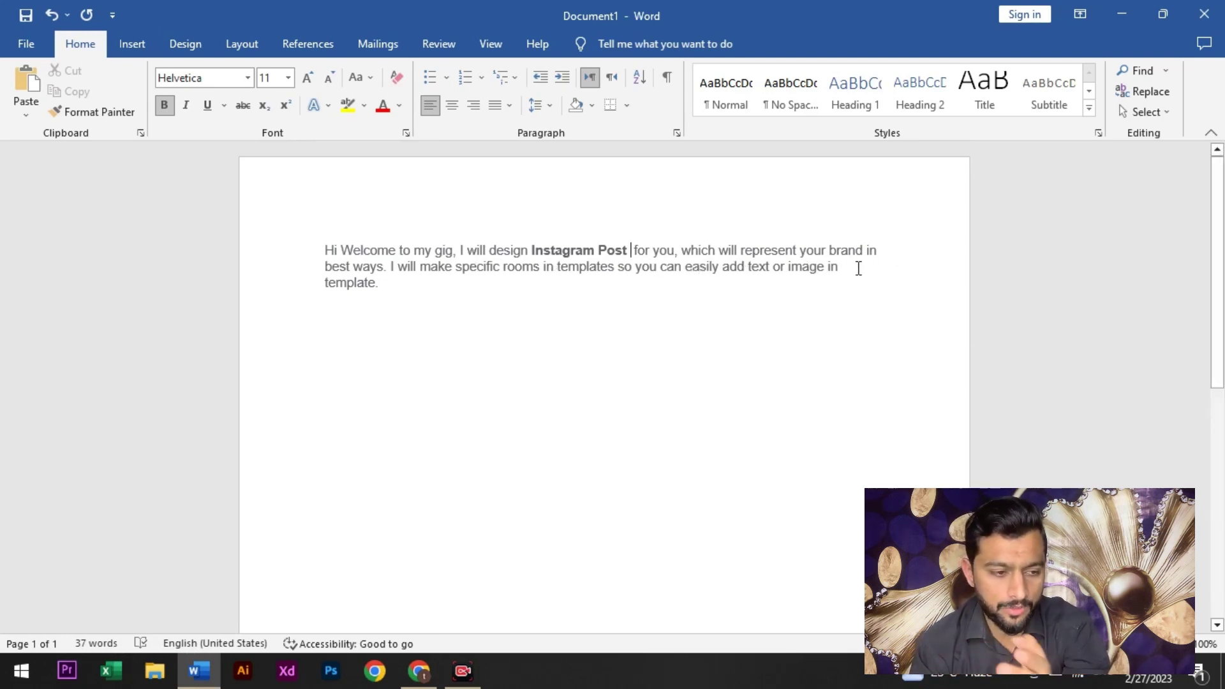
click(467, 281)
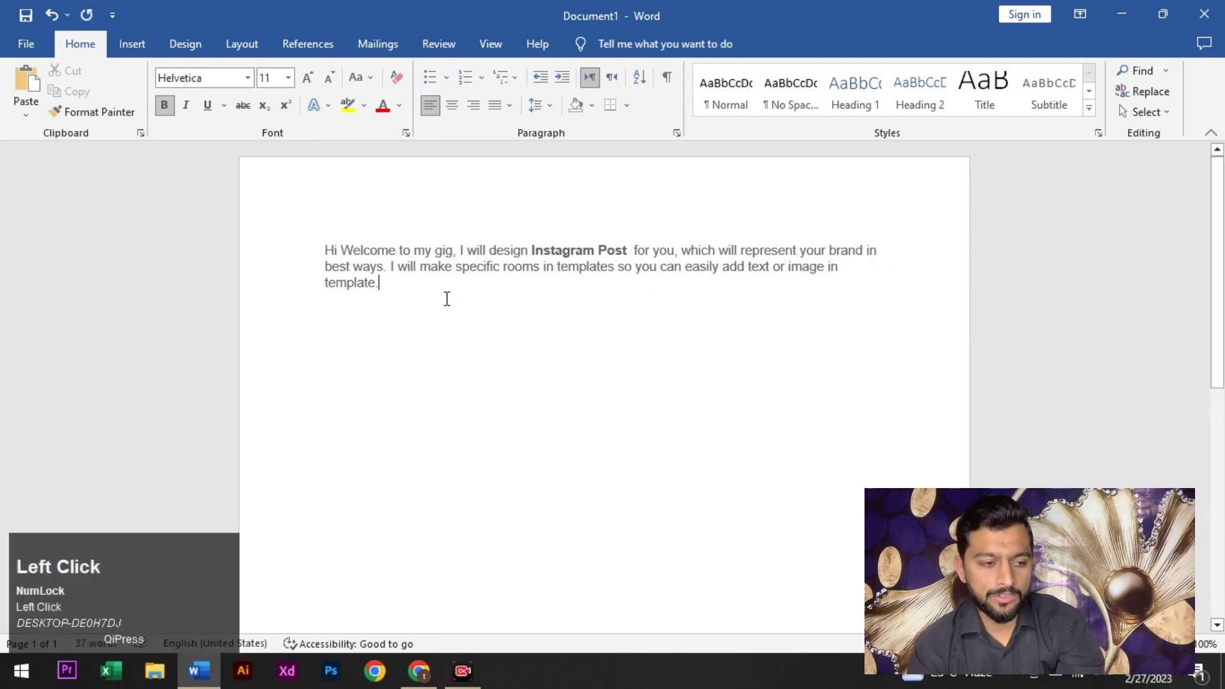
Return to the Instagram post and story gig in the browser and examine its remaining description, review ratings and related tags
click(420, 679)
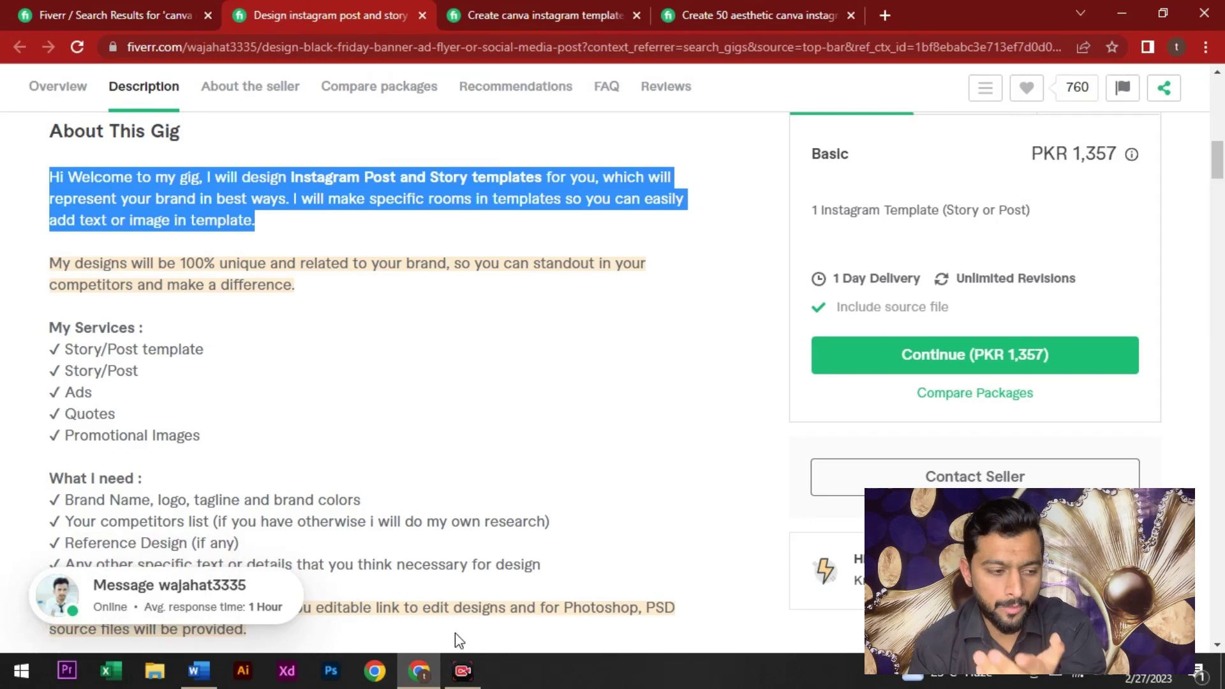
scroll(392, 438, down, 3)
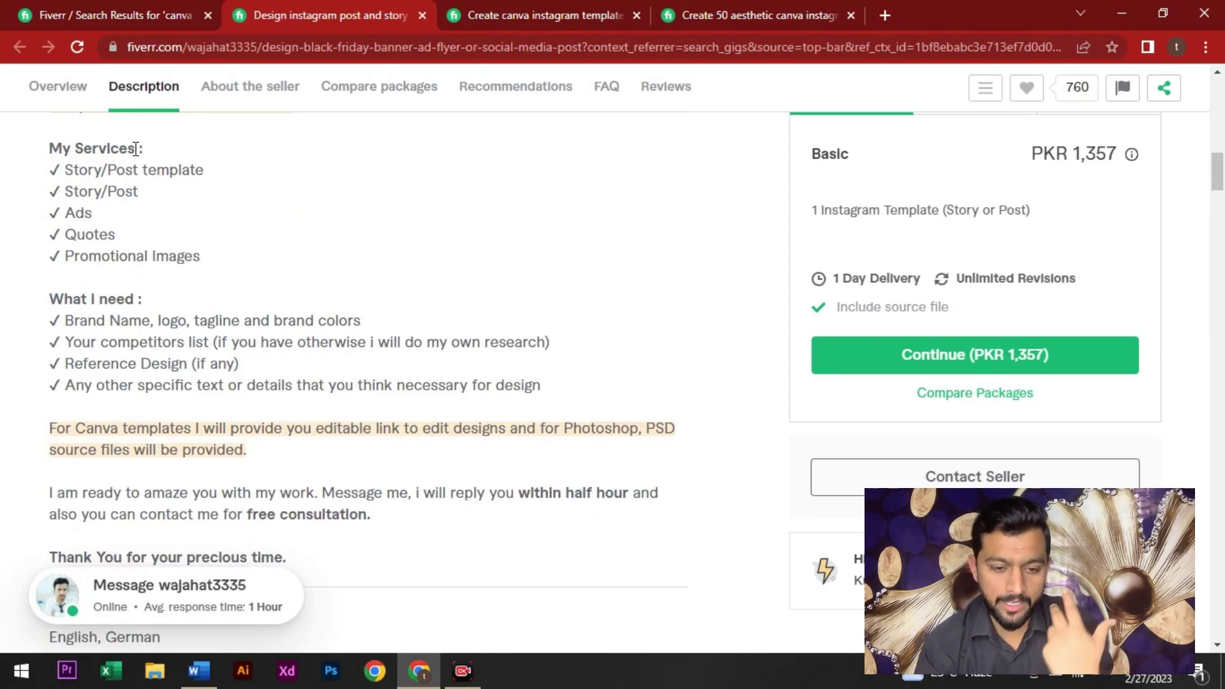
scroll(167, 300, down, 5)
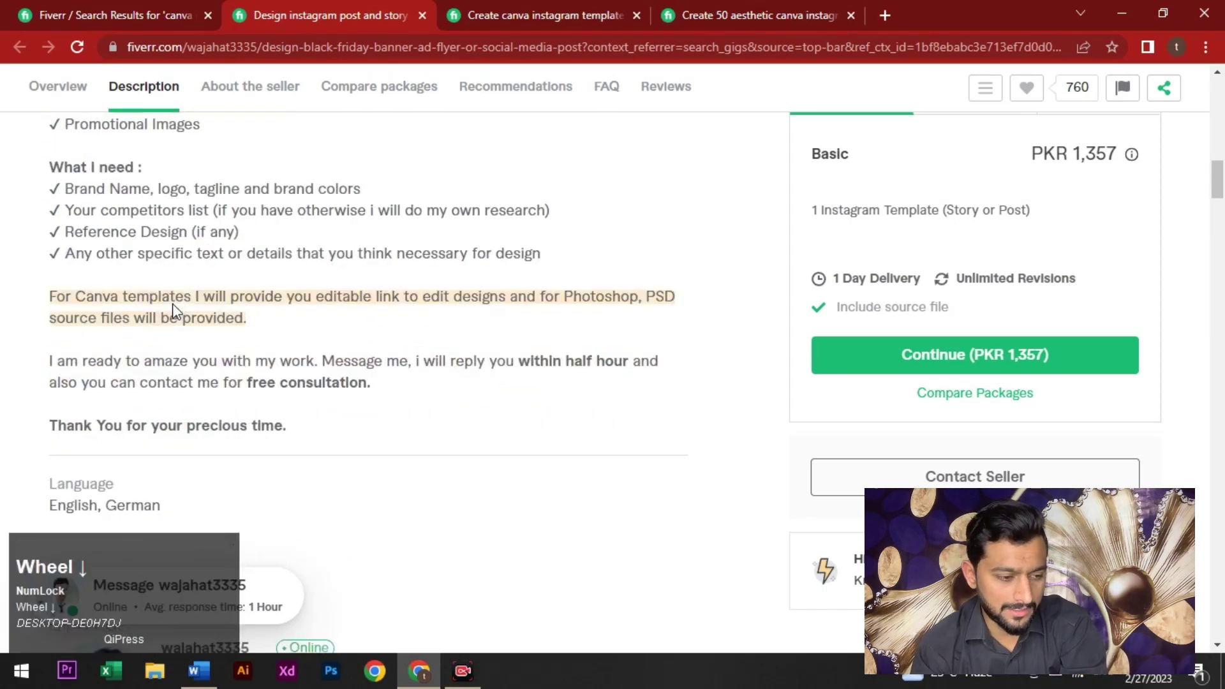
scroll(179, 311, up, 2)
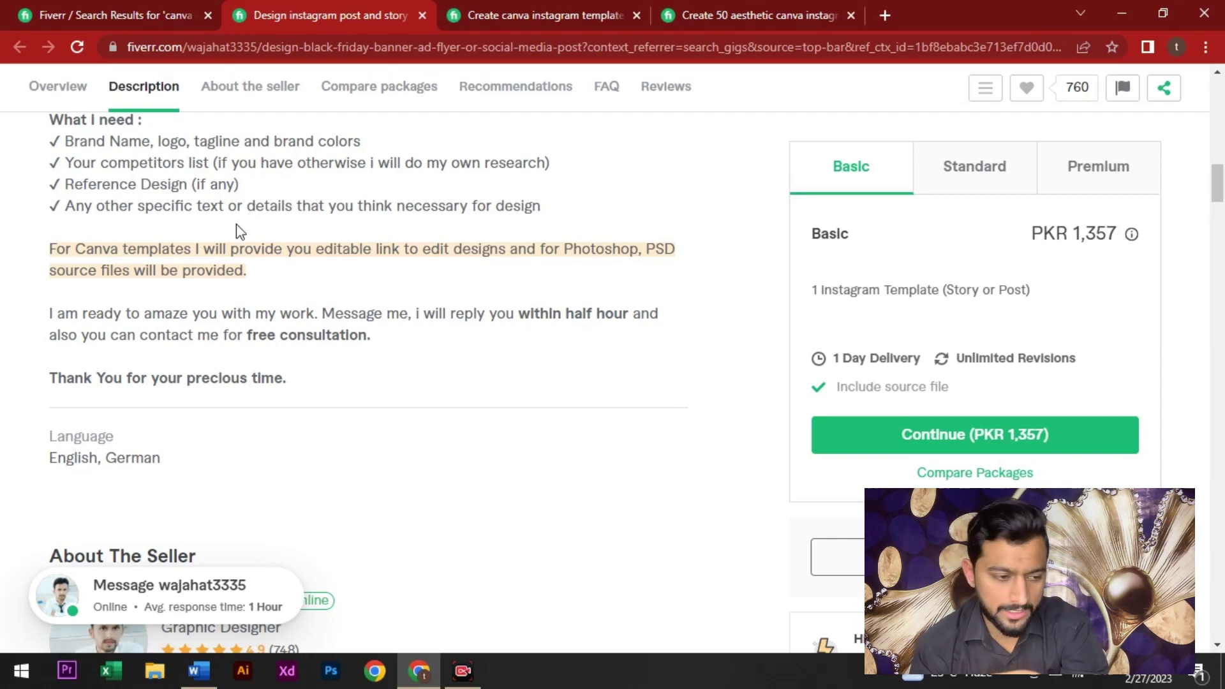
scroll(236, 224, down, 20)
scroll(210, 272, down, 15)
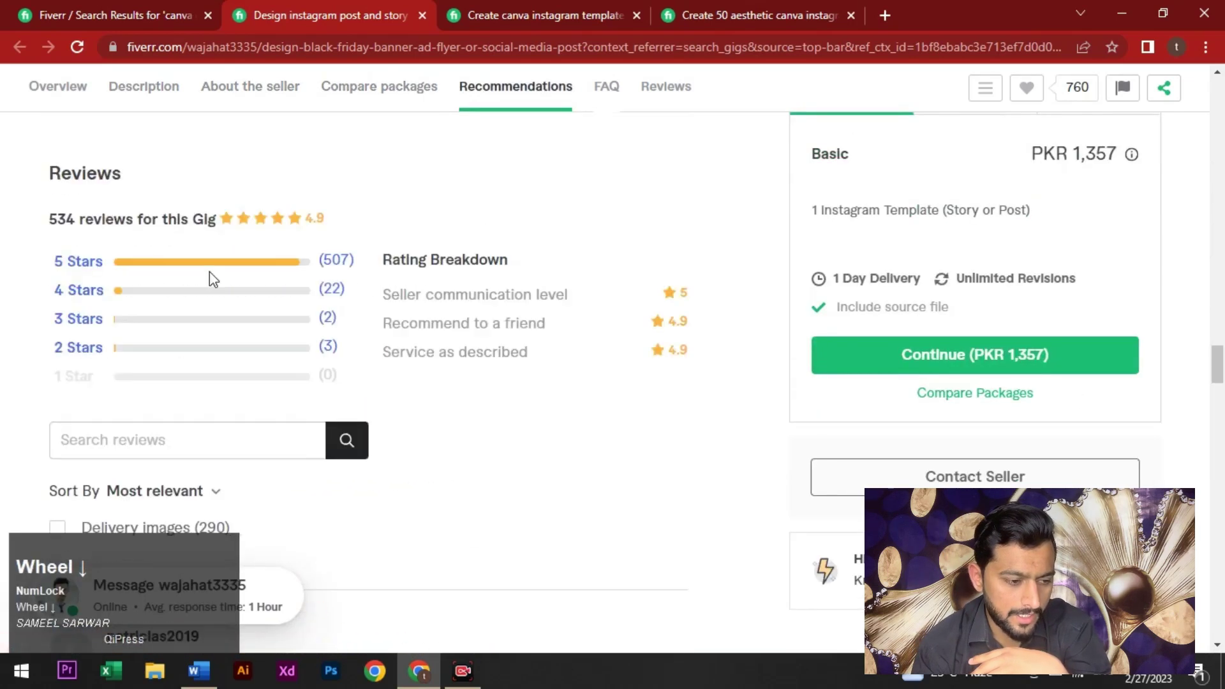
scroll(211, 273, down, 15)
scroll(212, 279, down, 9)
scroll(184, 300, up, 5)
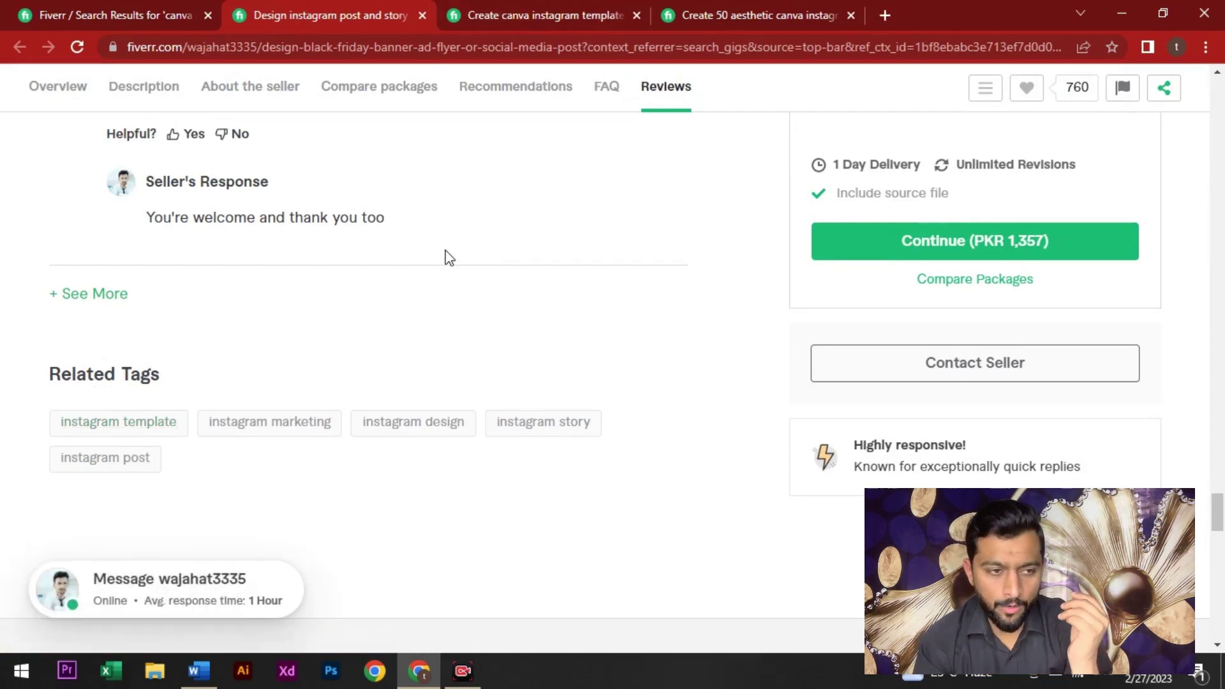
Examine the Canva Instagram templates gig's description, buyer reviews and related tags
click(596, 13)
scroll(372, 390, down, 2)
scroll(426, 350, down, 20)
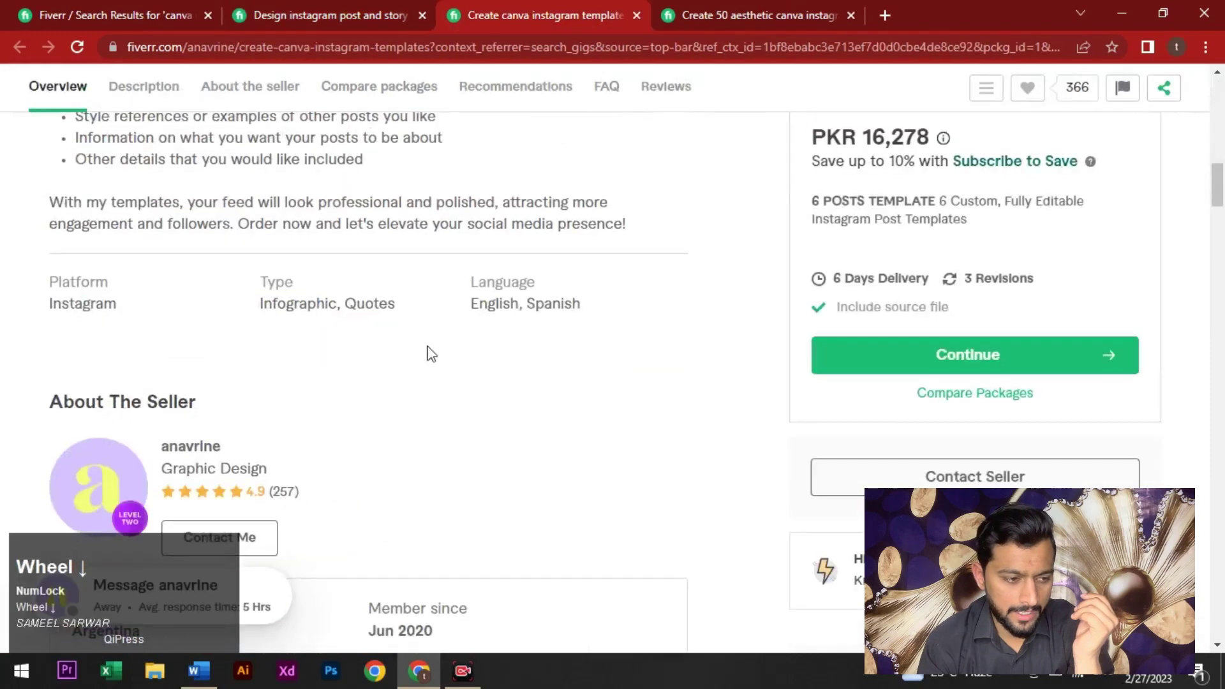
scroll(427, 339, down, 15)
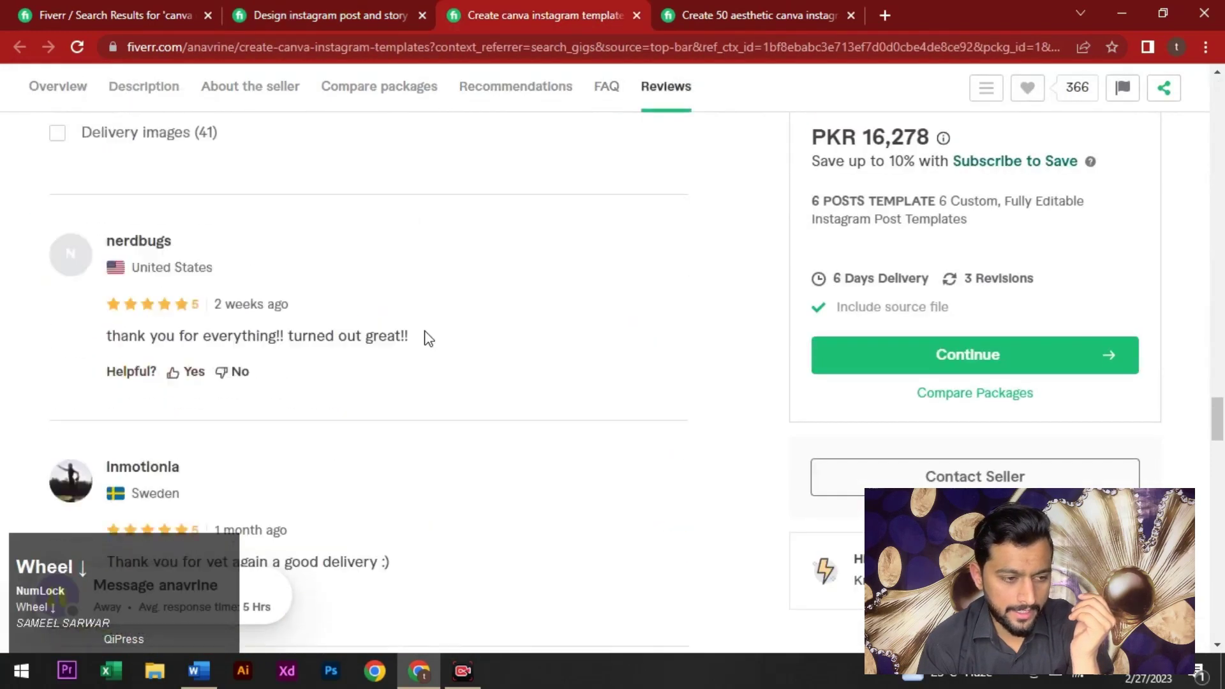
scroll(424, 332, down, 1)
scroll(424, 332, up, 1)
Examine the 50 aesthetic Canva templates gig's description, buyer reviews, related tags and the seller's other services
click(729, 3)
scroll(603, 215, down, 10)
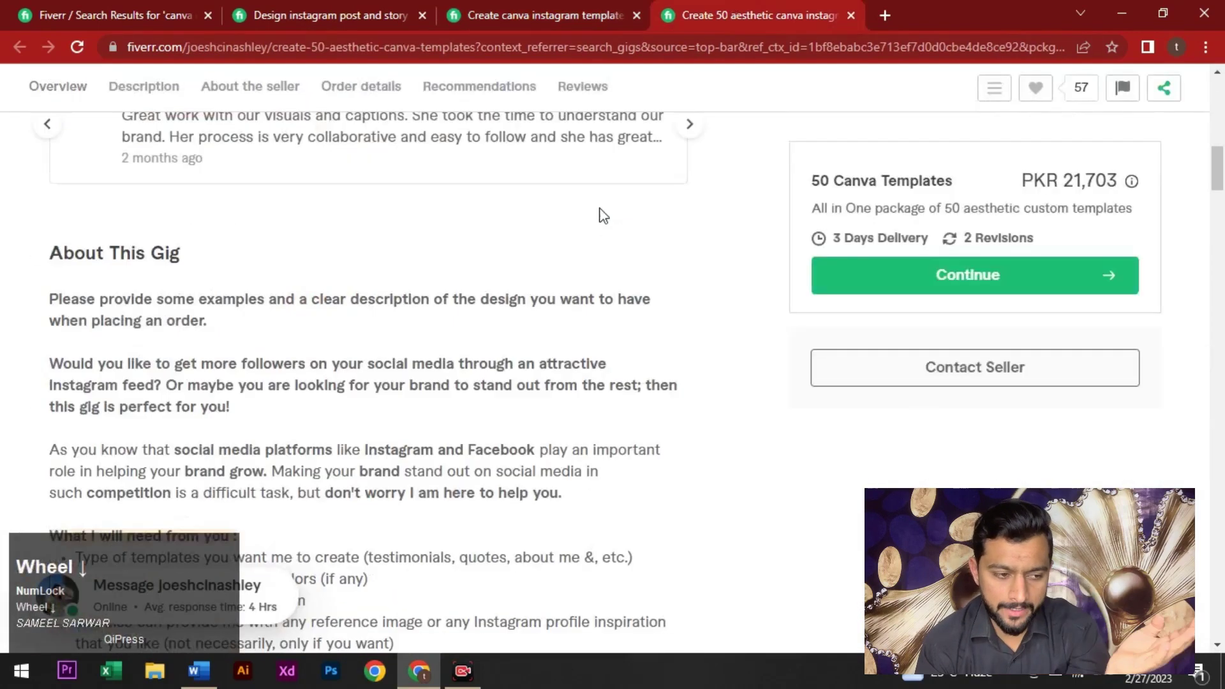
scroll(603, 216, down, 15)
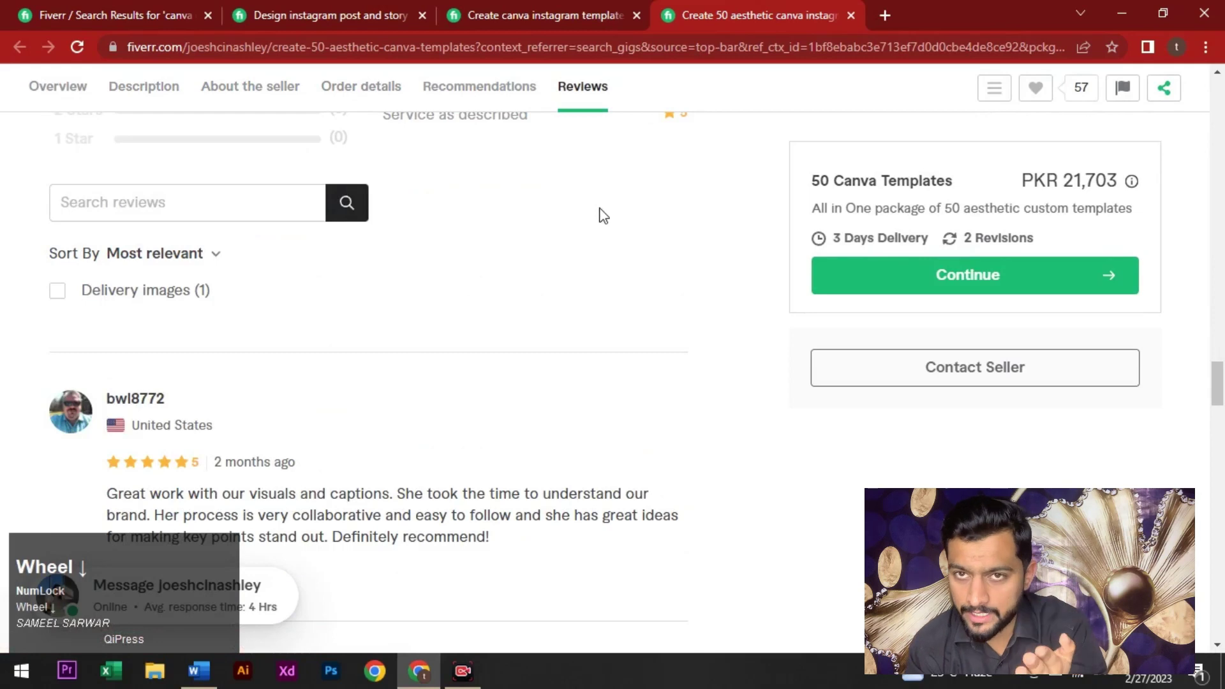
scroll(603, 216, down, 10)
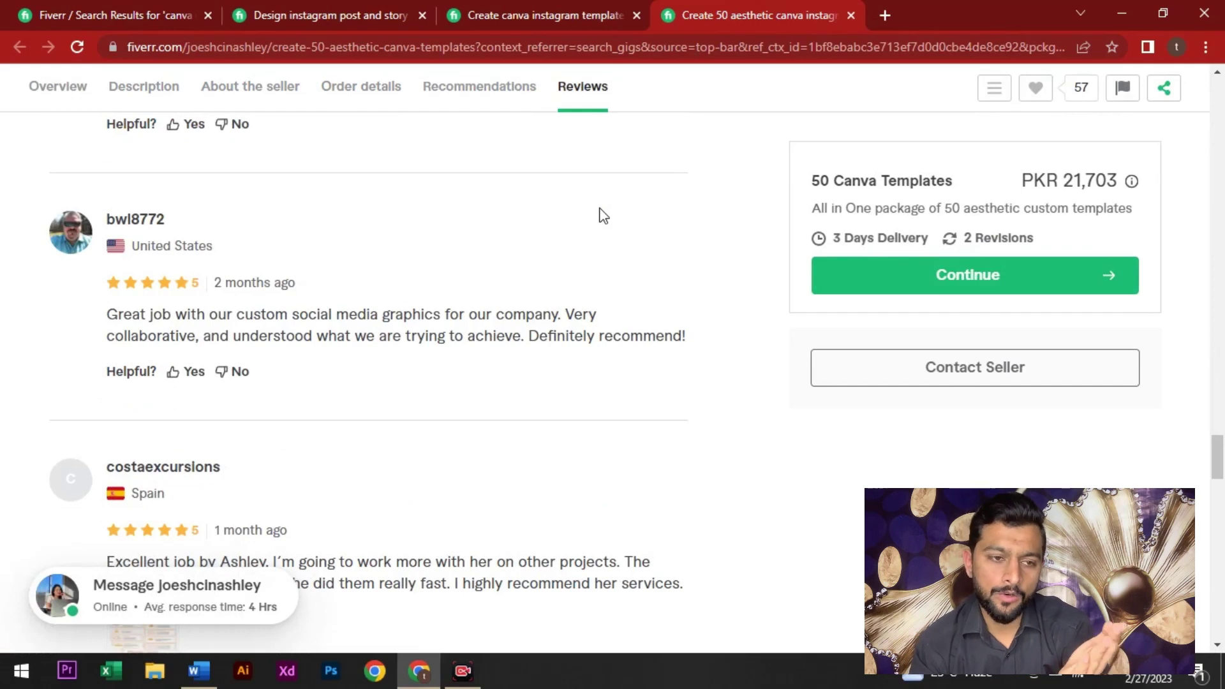
scroll(597, 227, down, 10)
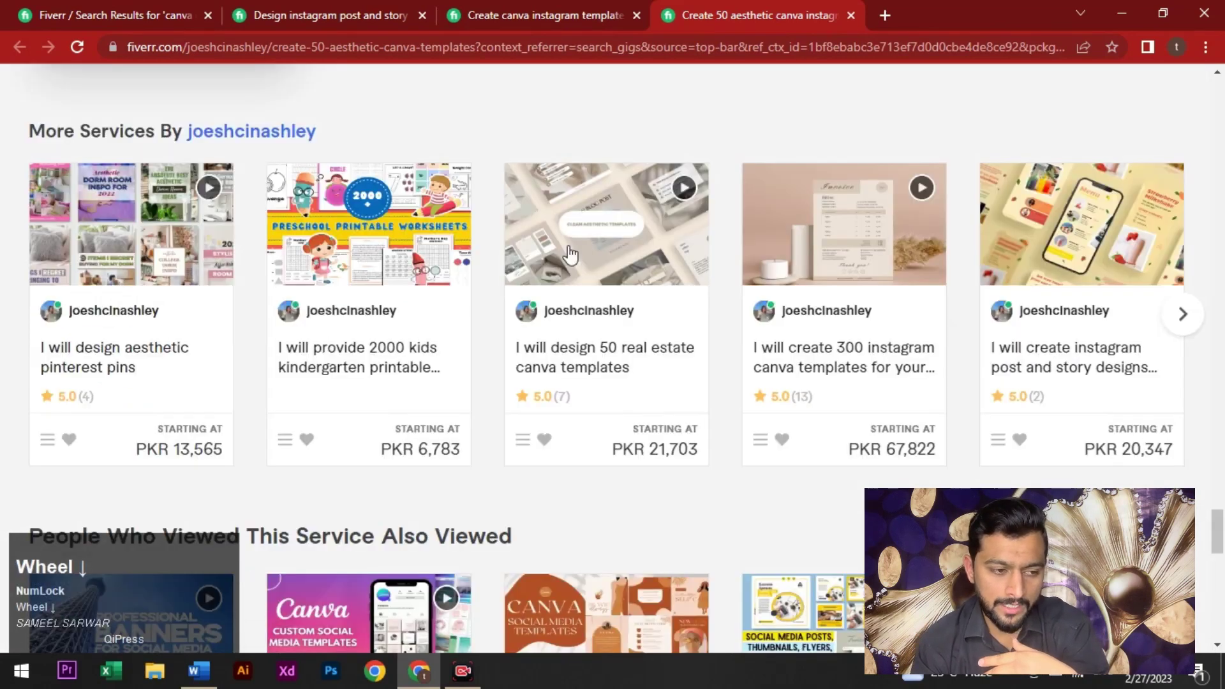
scroll(572, 252, up, 6)
scroll(571, 252, up, 2)
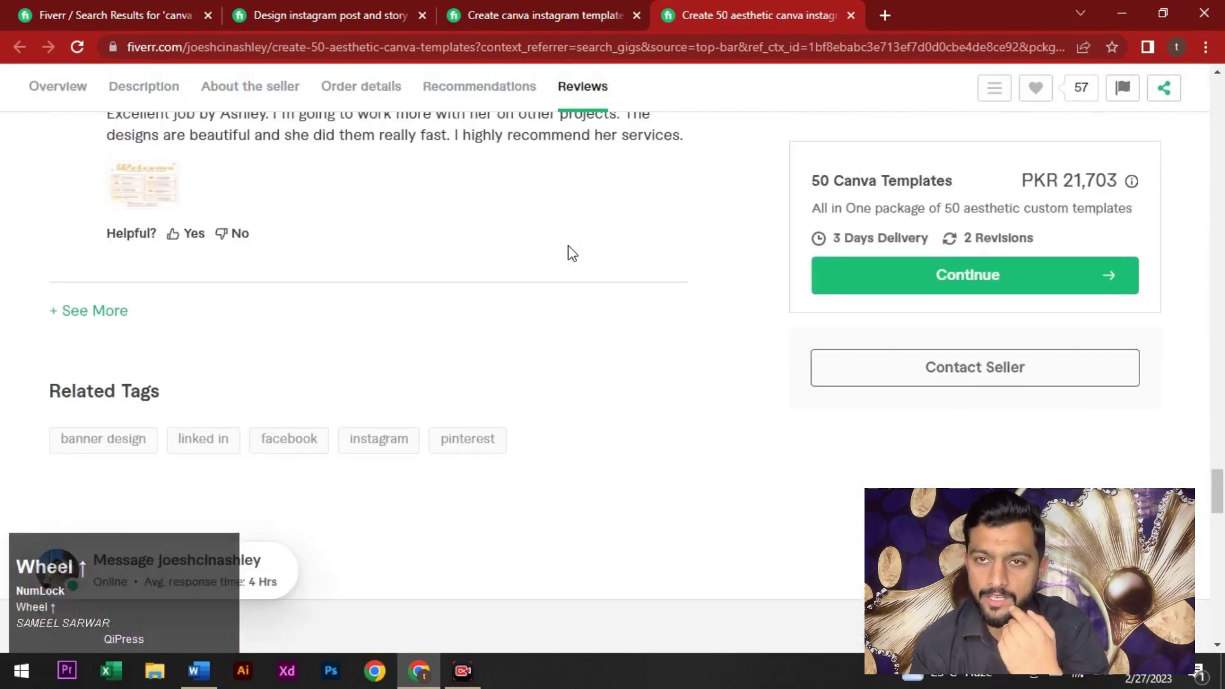
scroll(475, 275, down, 1)
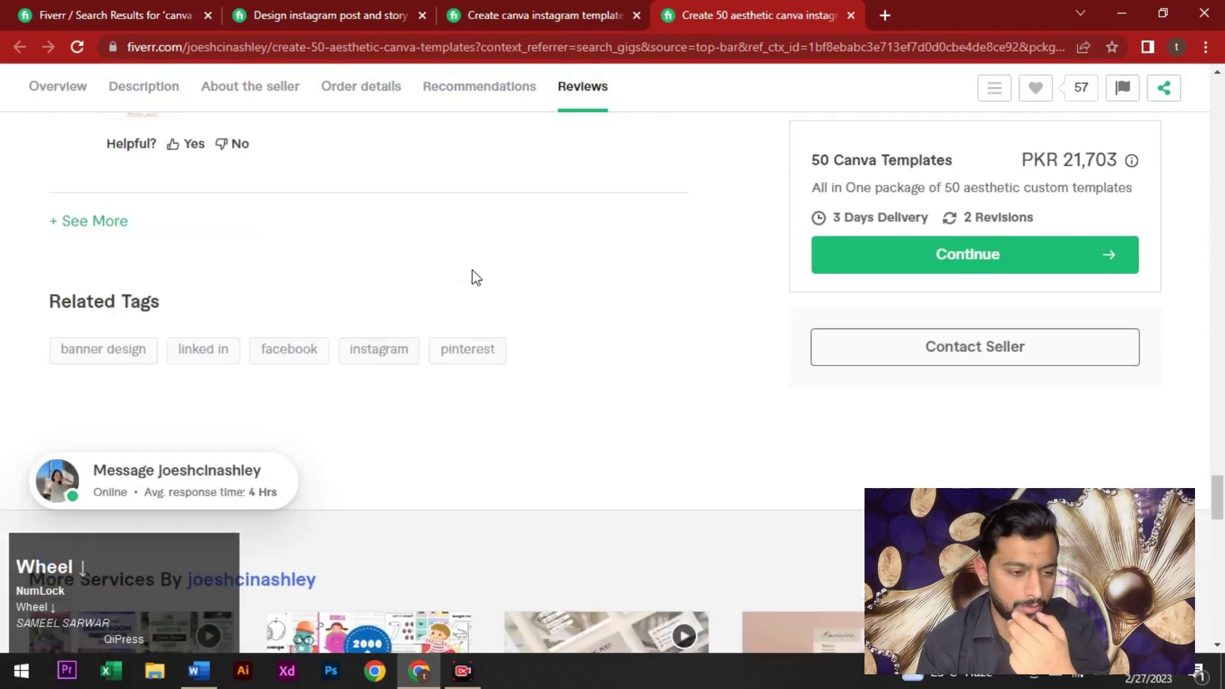
Compare the related tags of the Canva Instagram templates gig with those of the Instagram post and story gig
click(598, 9)
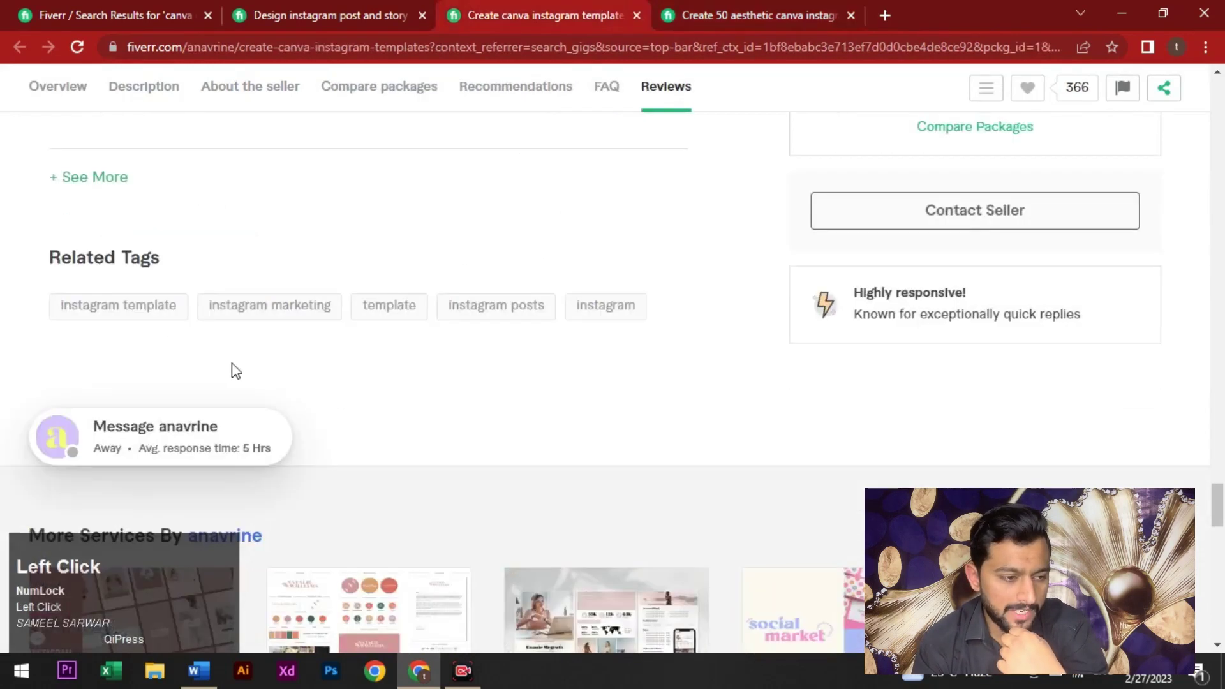
click(285, 9)
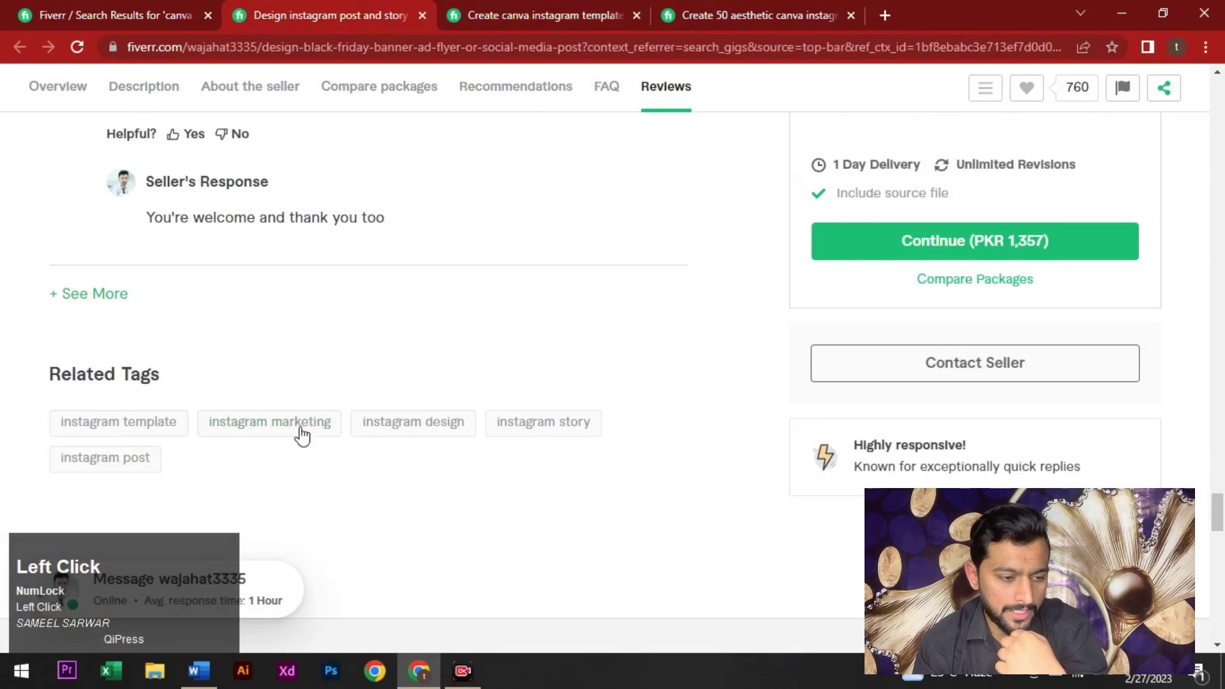
click(565, 11)
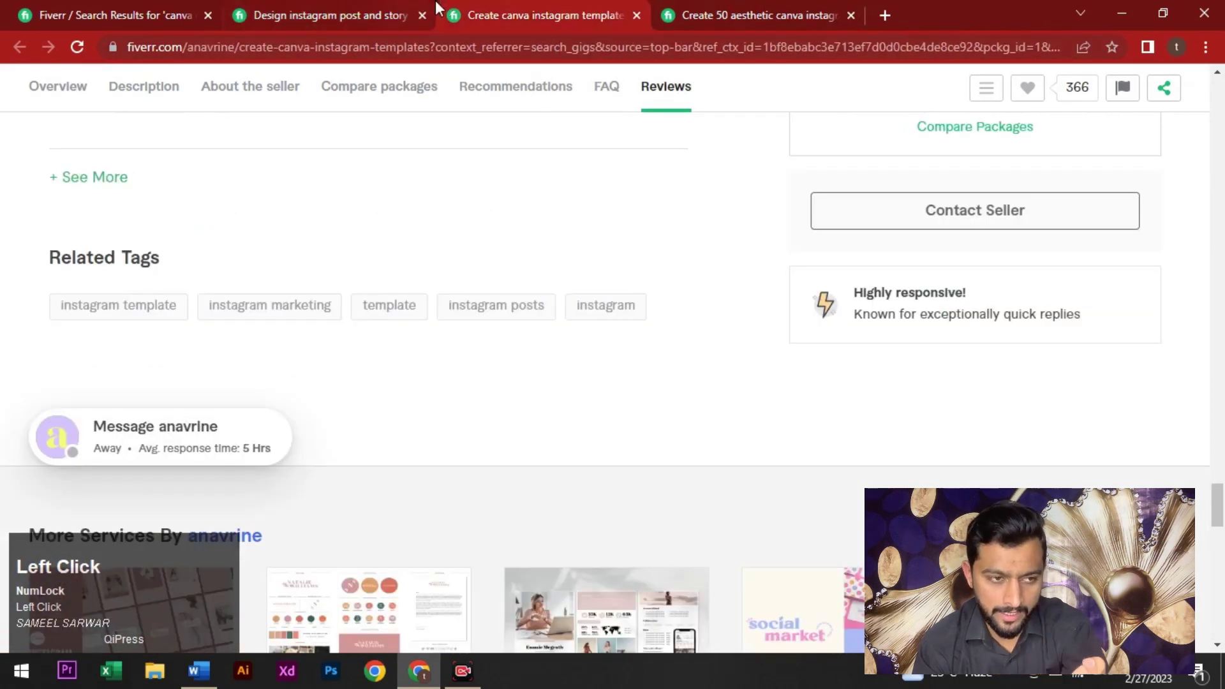
click(359, 9)
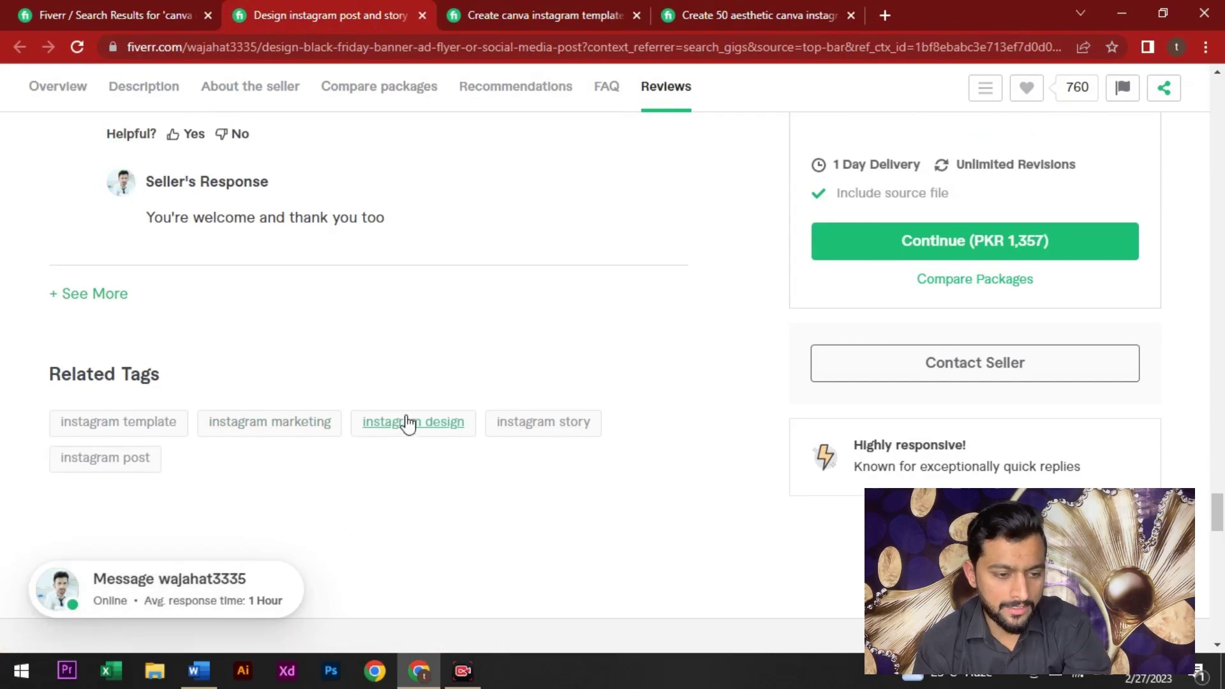
click(485, 14)
click(372, 3)
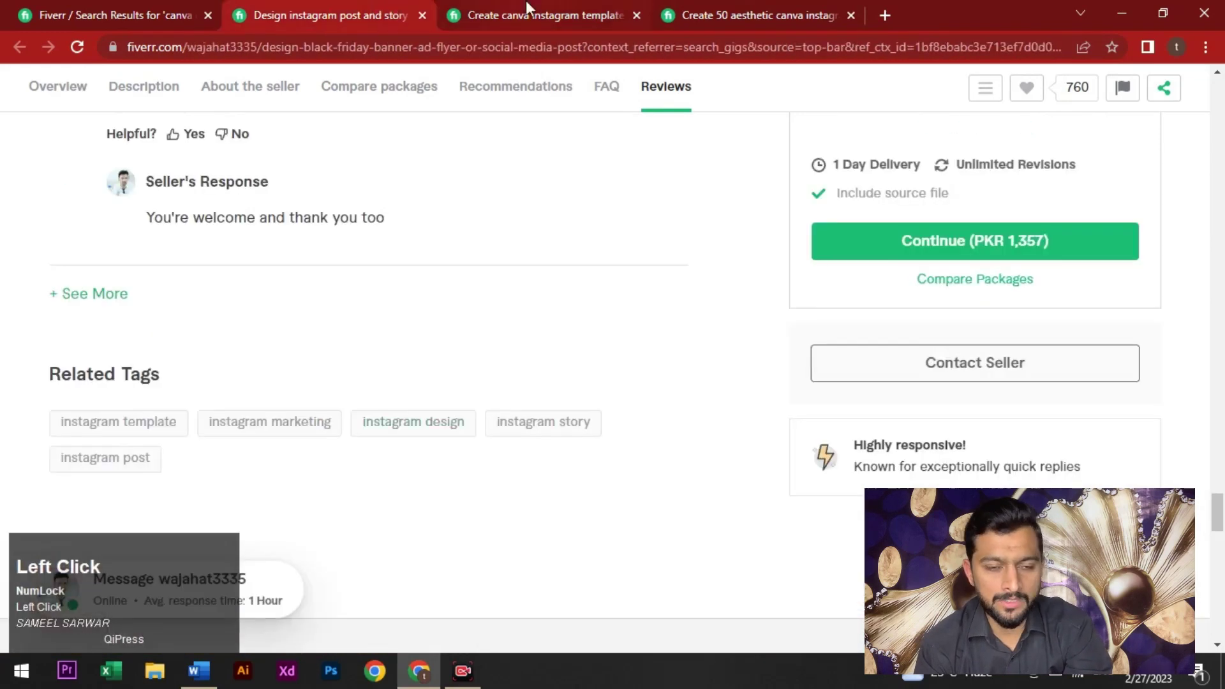
mouse_move(531, 2)
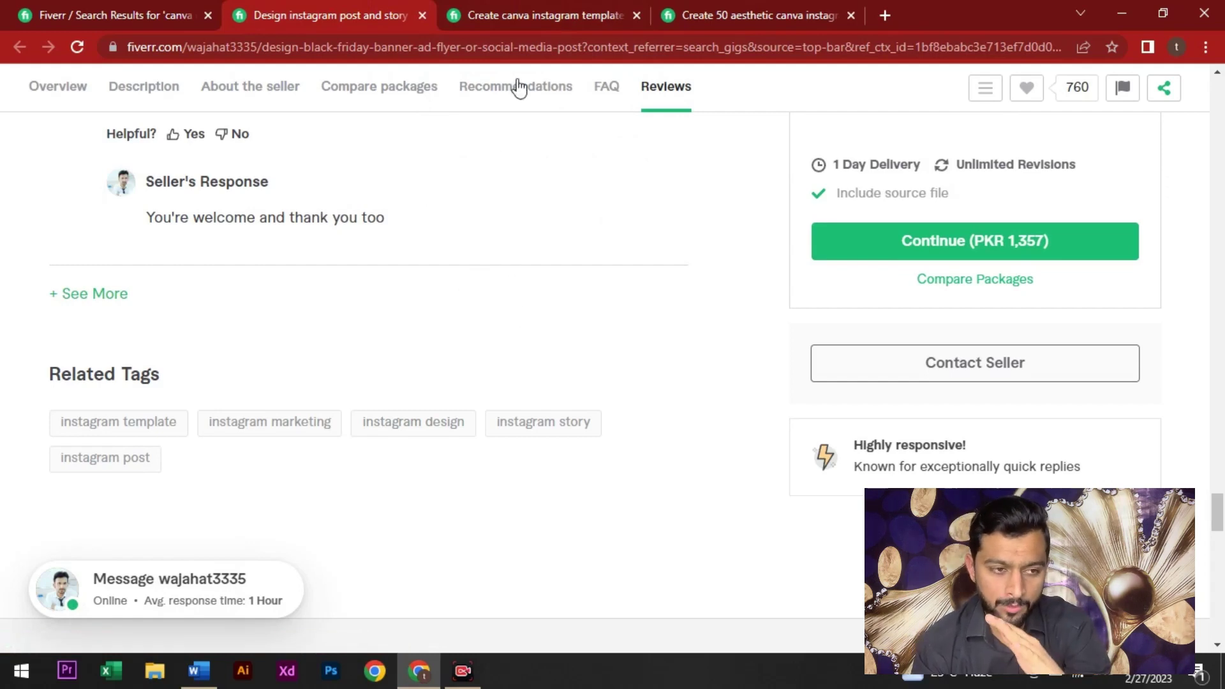
scroll(483, 249, up, 8)
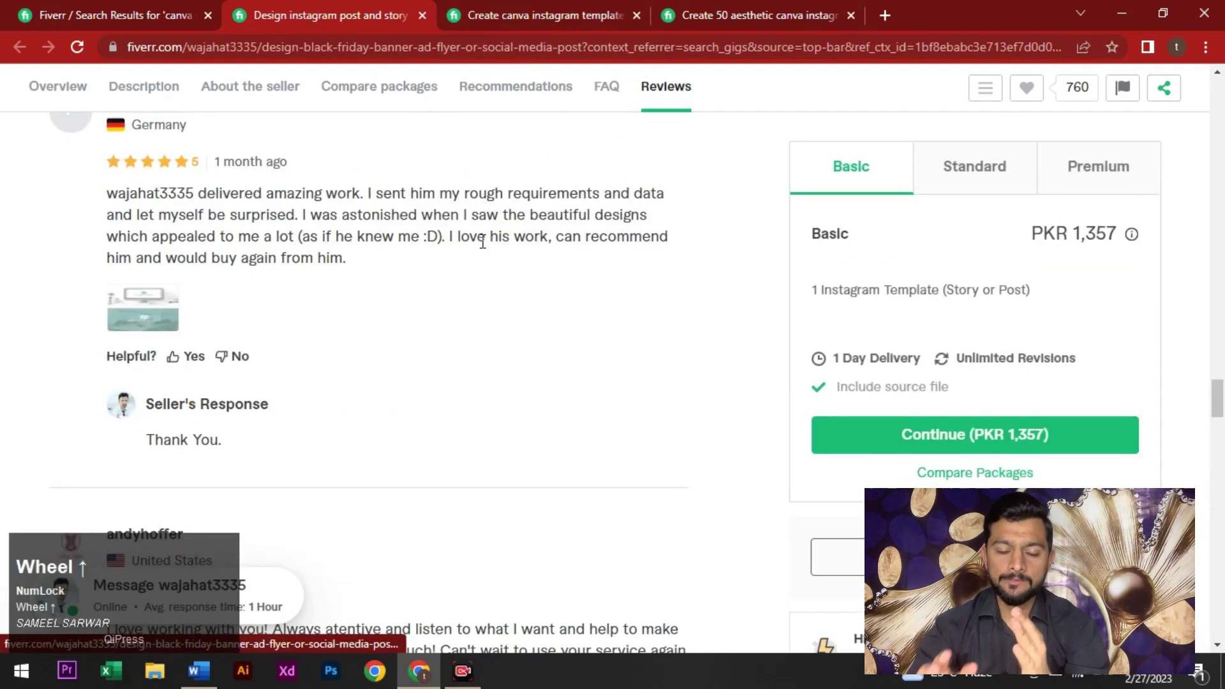